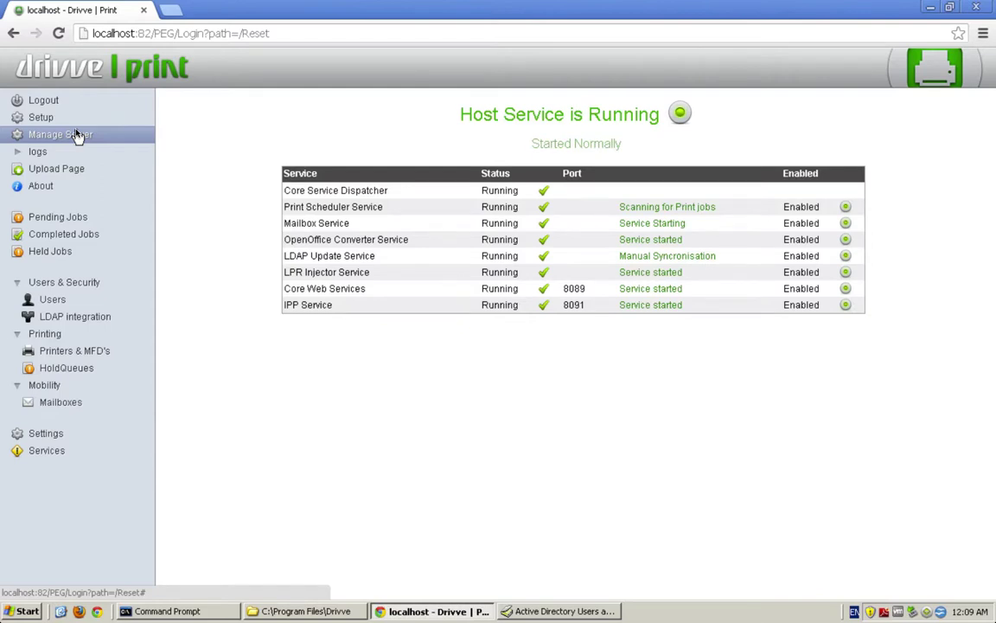
Start a new enabled user and enter its user name, login ID and confirmed password.
click(78, 300)
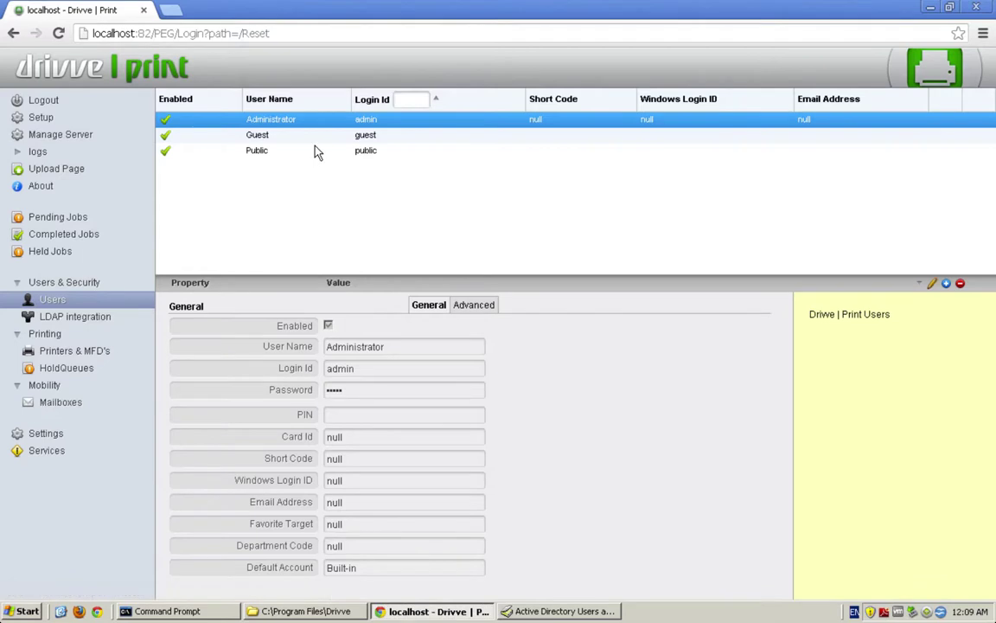
click(945, 284)
click(328, 326)
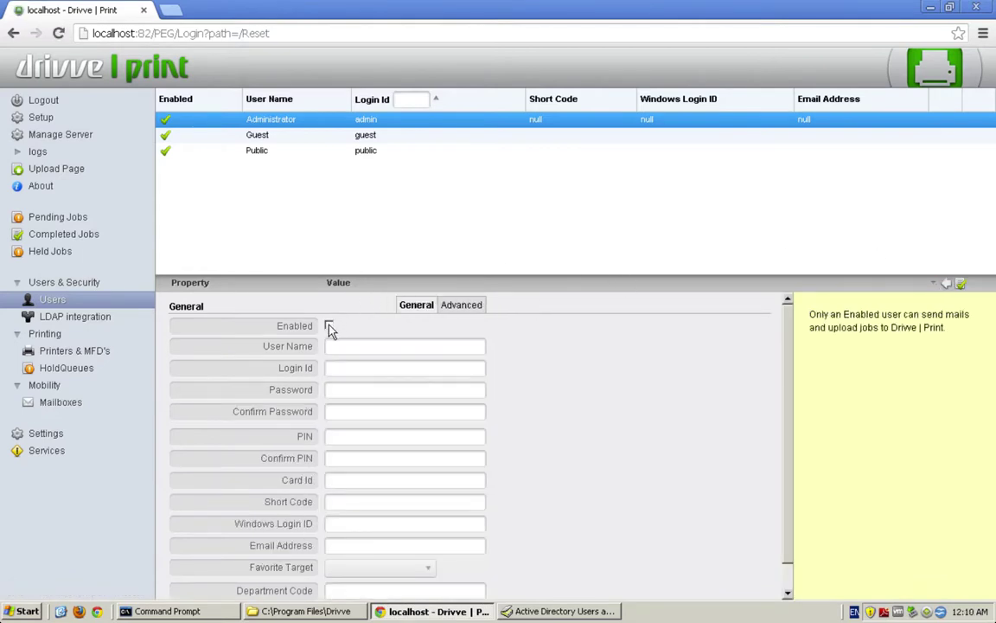
click(365, 346)
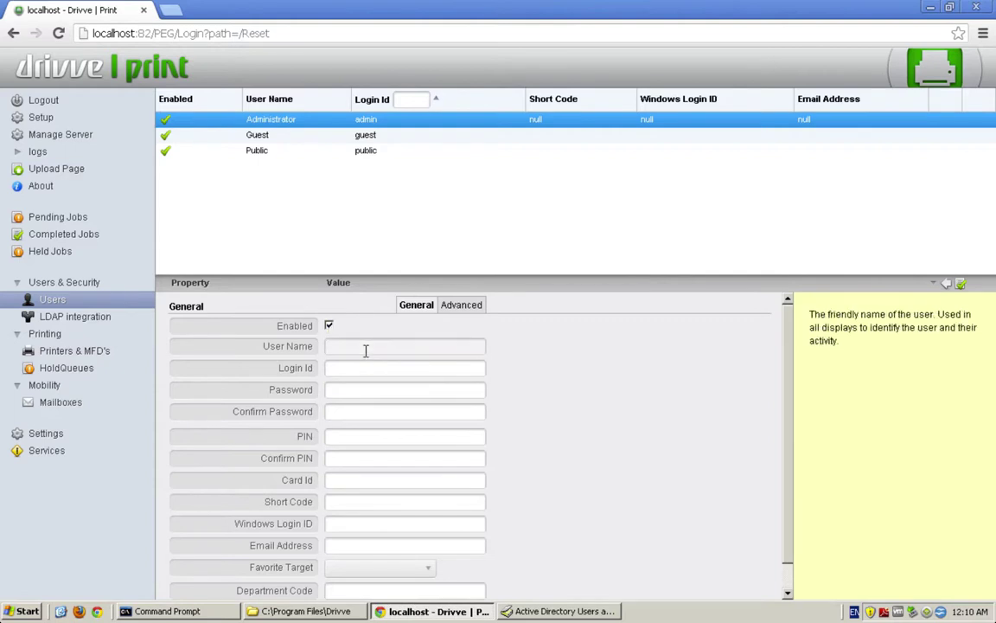
key(Tab)
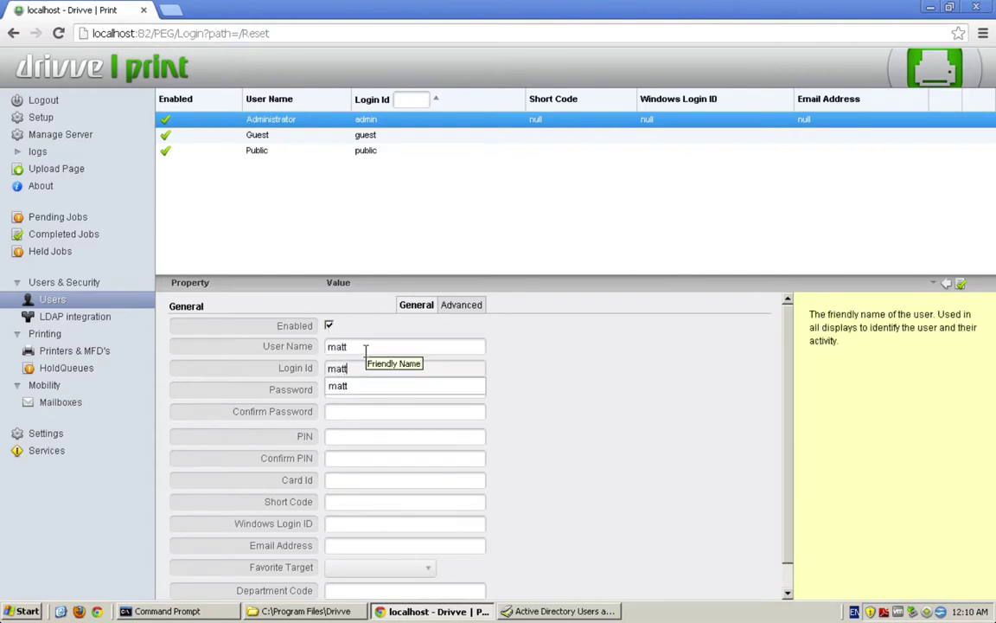
key(Tab)
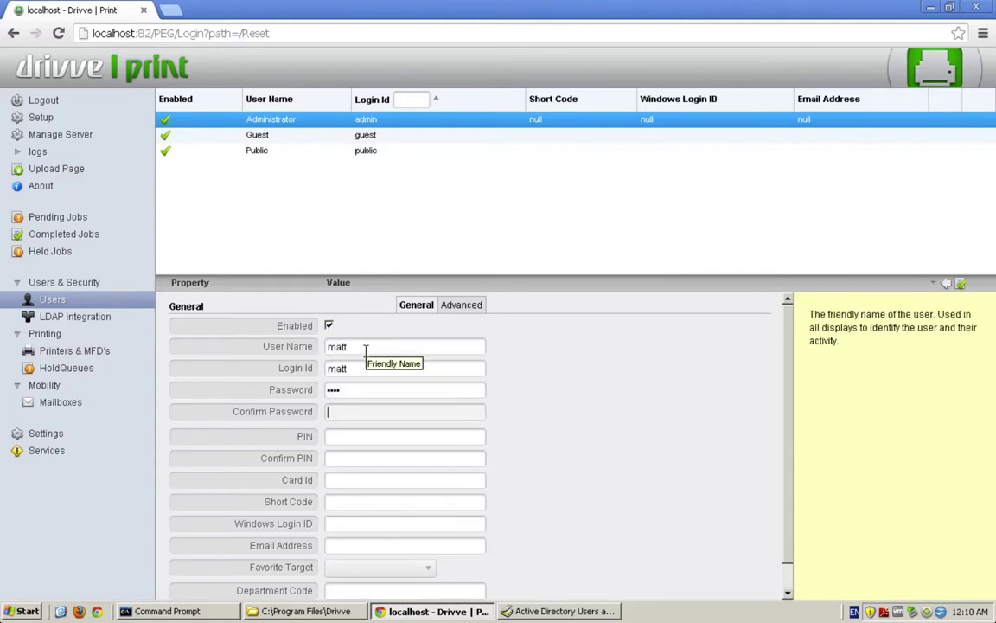
key(Tab)
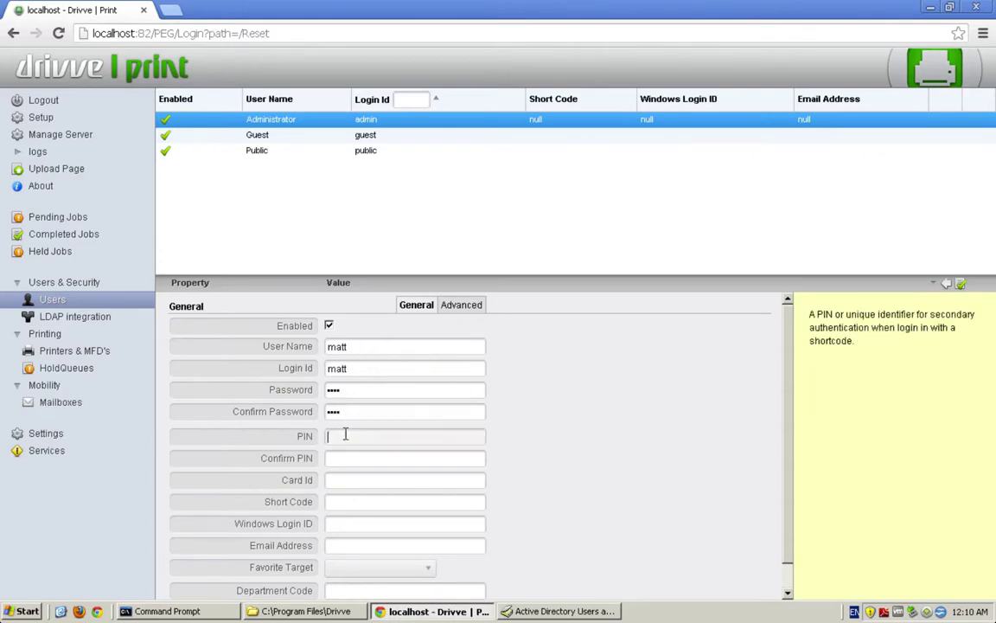
Enter and confirm the user's PIN, then fill in its short code.
click(345, 436)
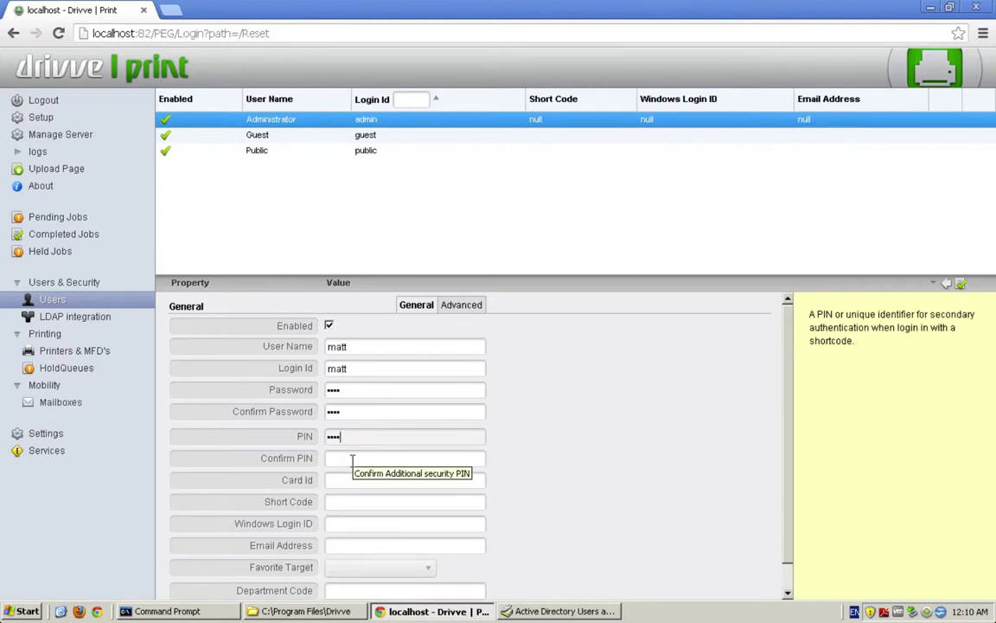
click(352, 459)
click(343, 480)
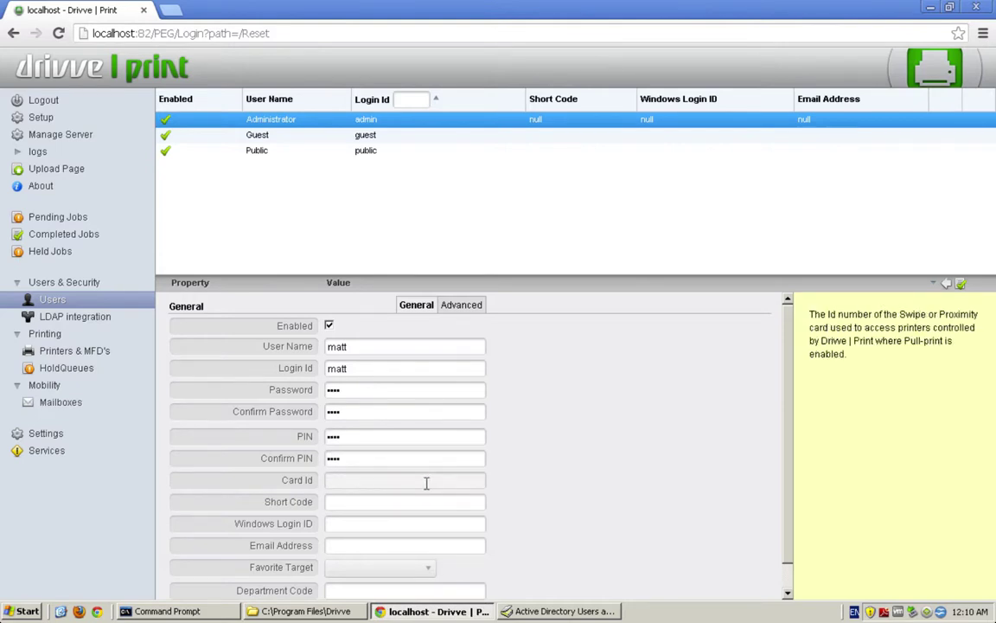
scroll(351, 450, down, 1)
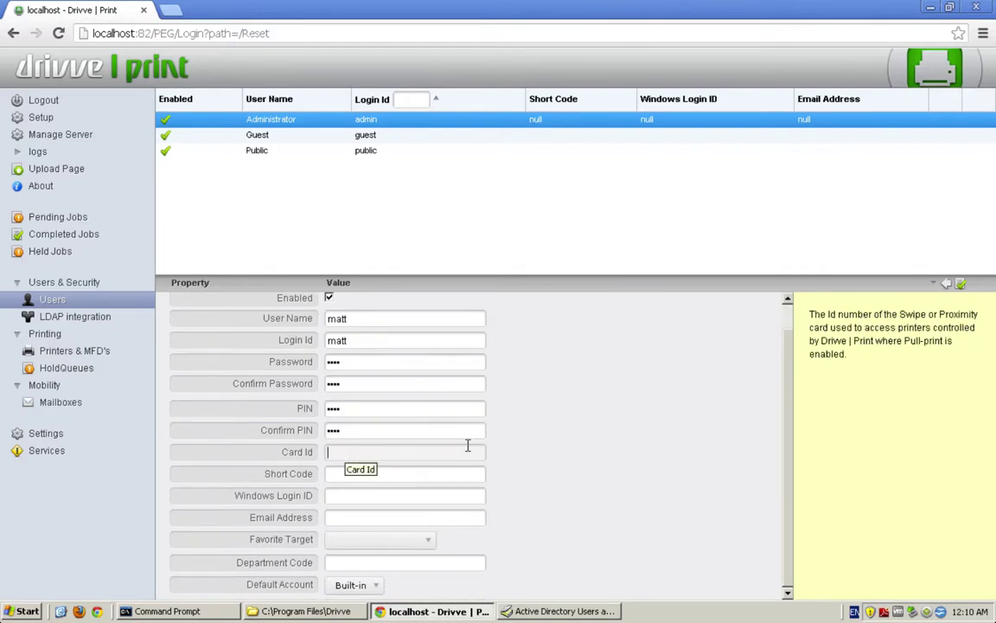
click(381, 473)
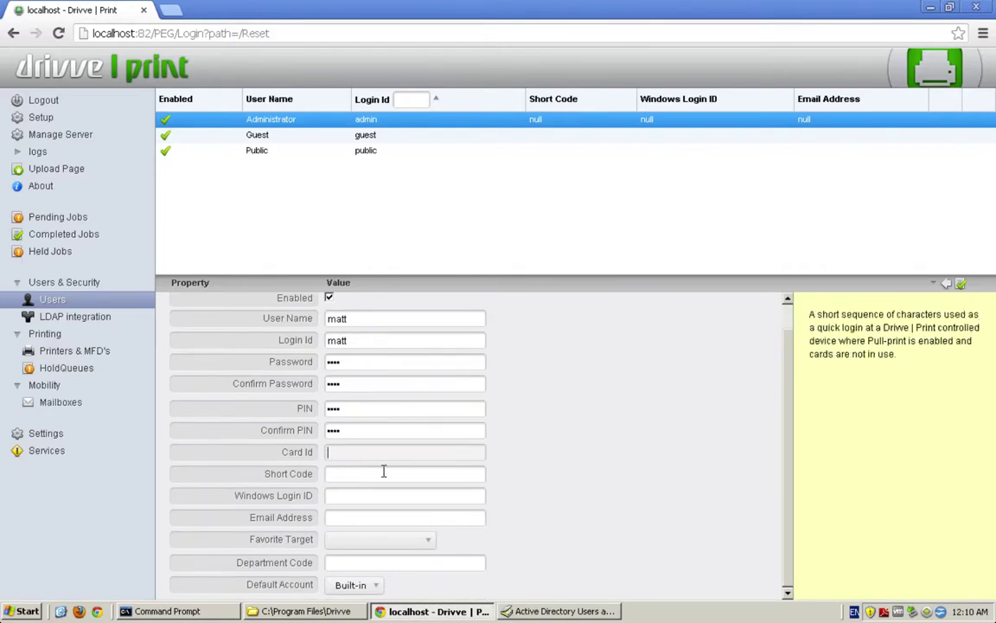
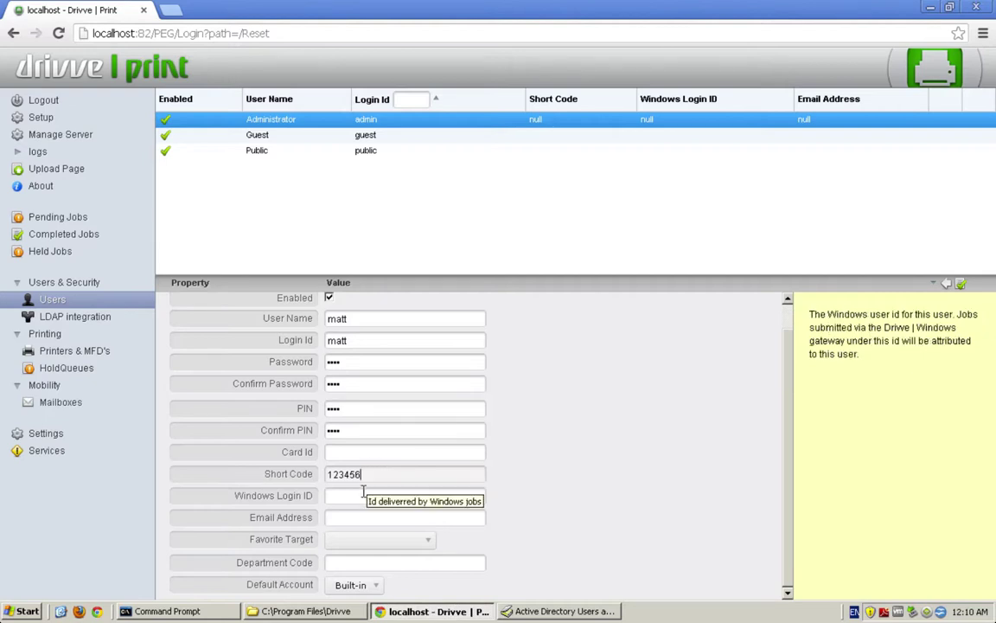
Add the user's Windows login ID and e-mail, with Front Office Printer as favourite target.
click(359, 494)
text(matt)
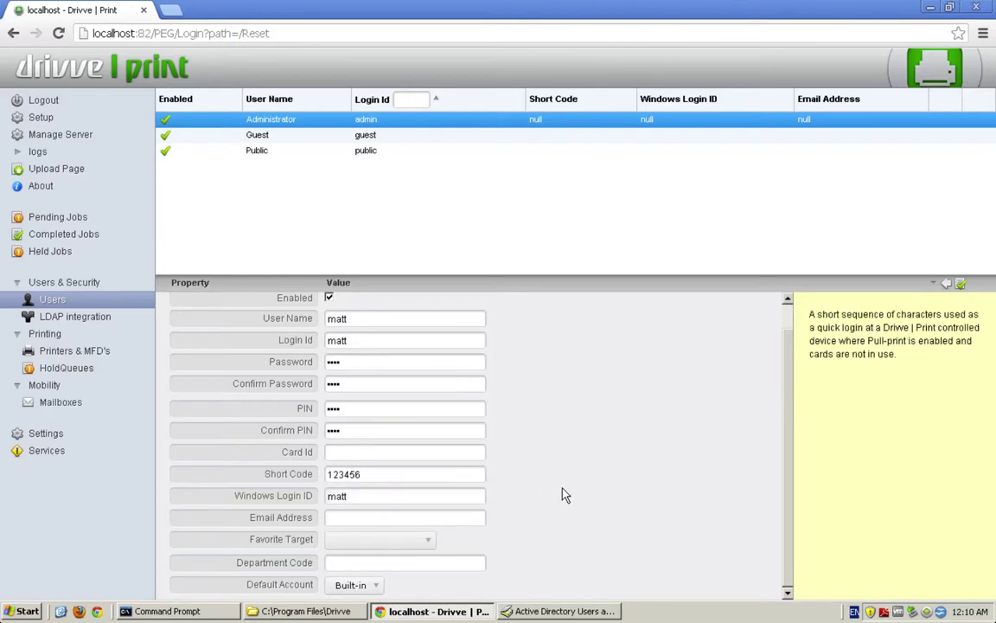
click(355, 517)
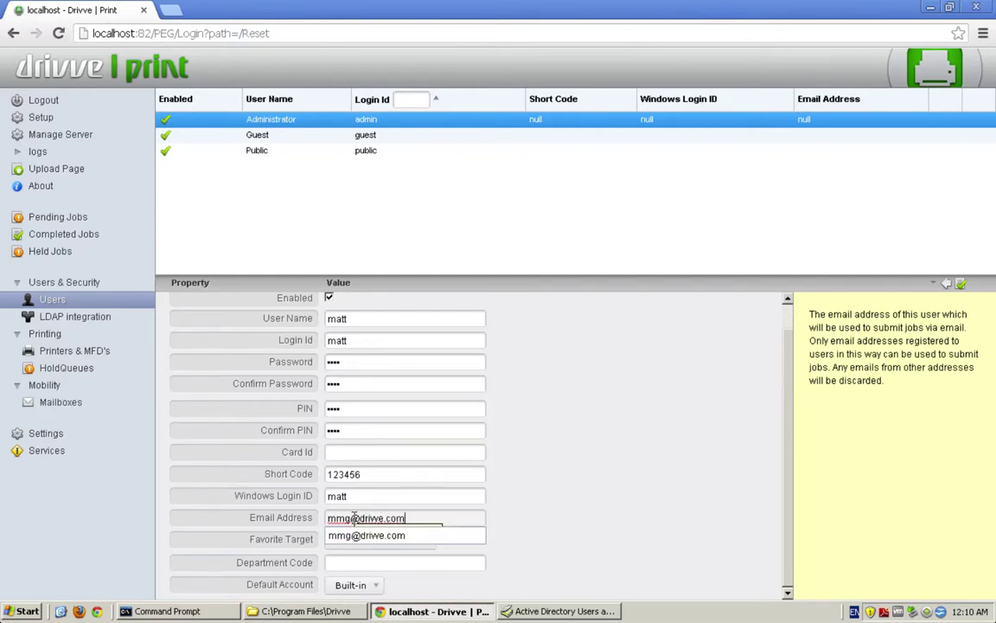
click(367, 536)
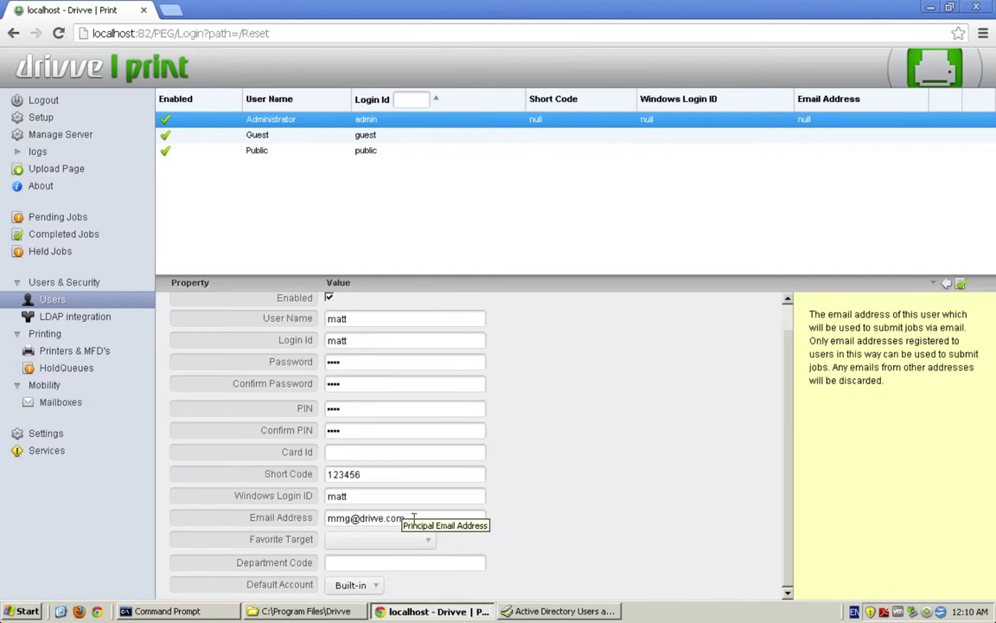
click(400, 540)
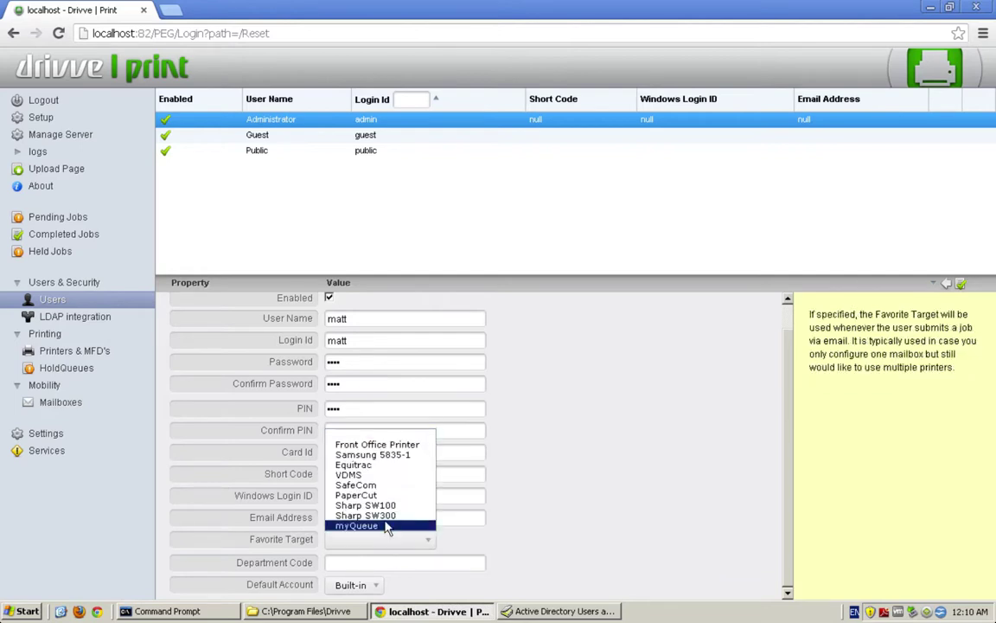
click(389, 444)
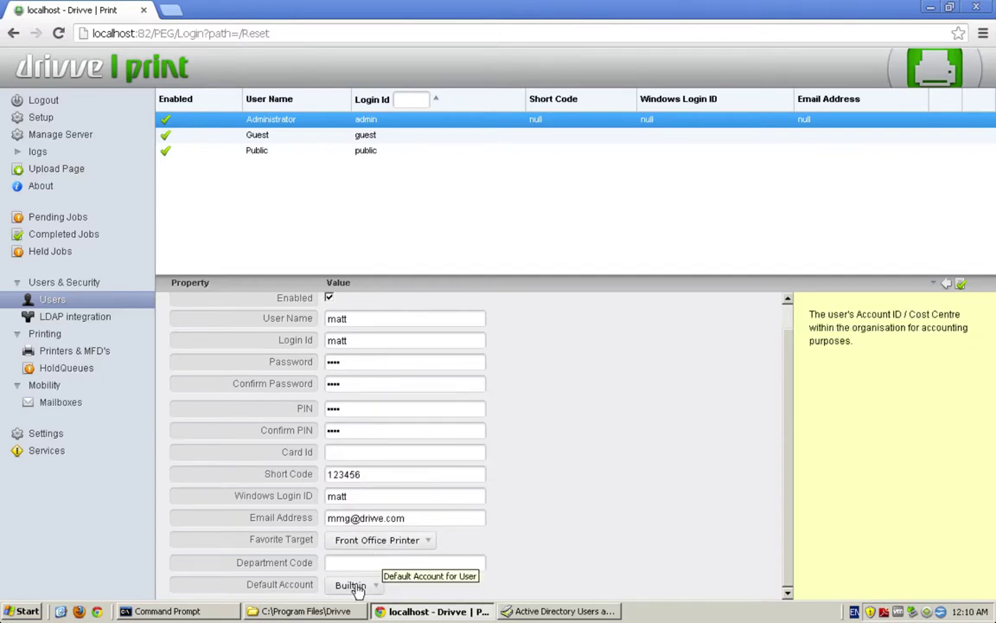
scroll(484, 363, up, 1)
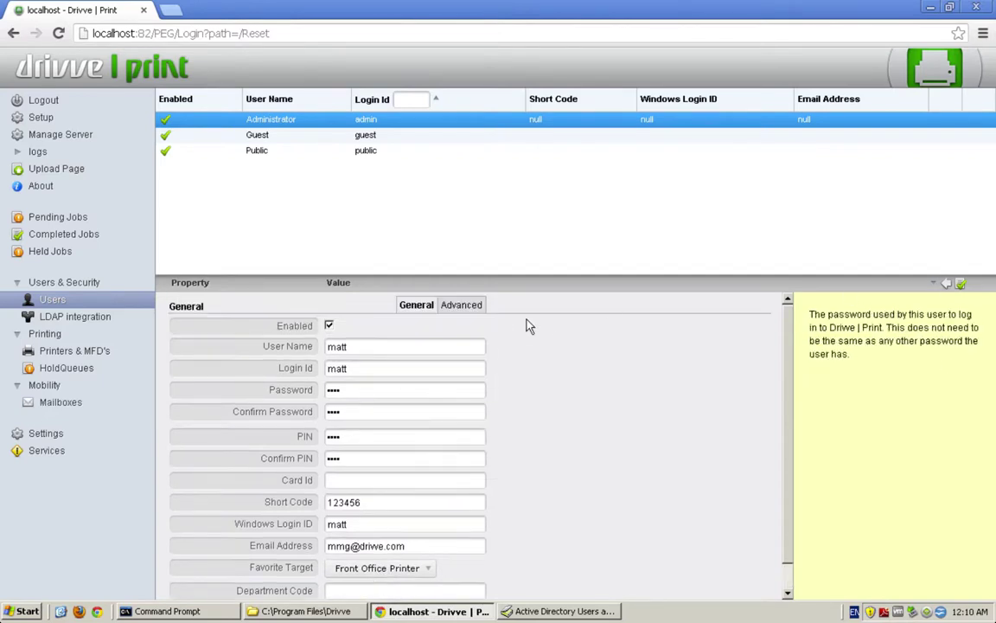
Review the user's Advanced properties, then save the new user from the General tab.
click(474, 305)
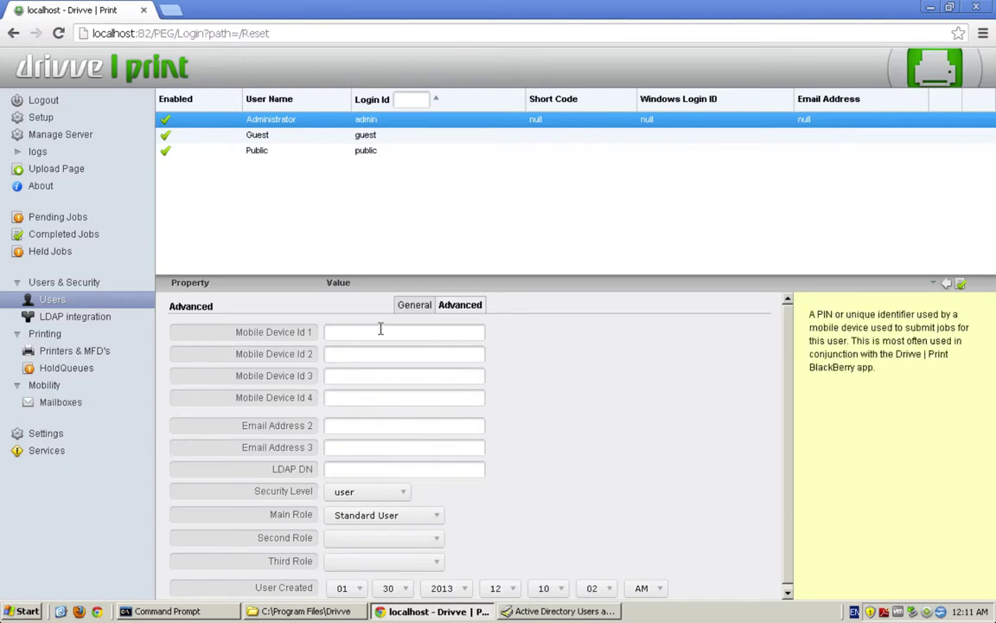
click(414, 306)
click(960, 284)
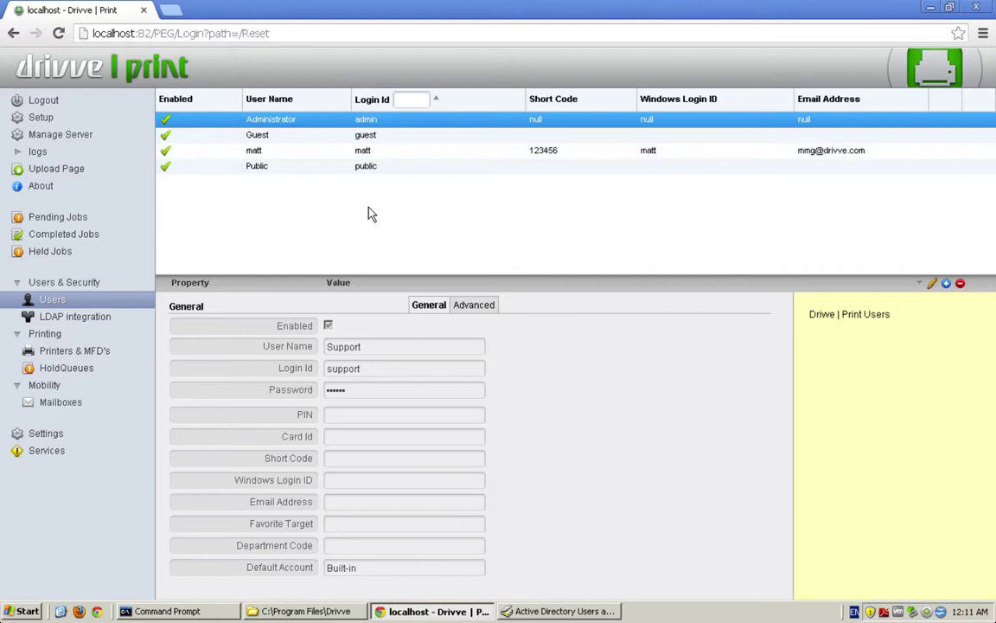
Add an LDAP connection named 'LDAP' with its sync frequency set to Manual.
click(55, 316)
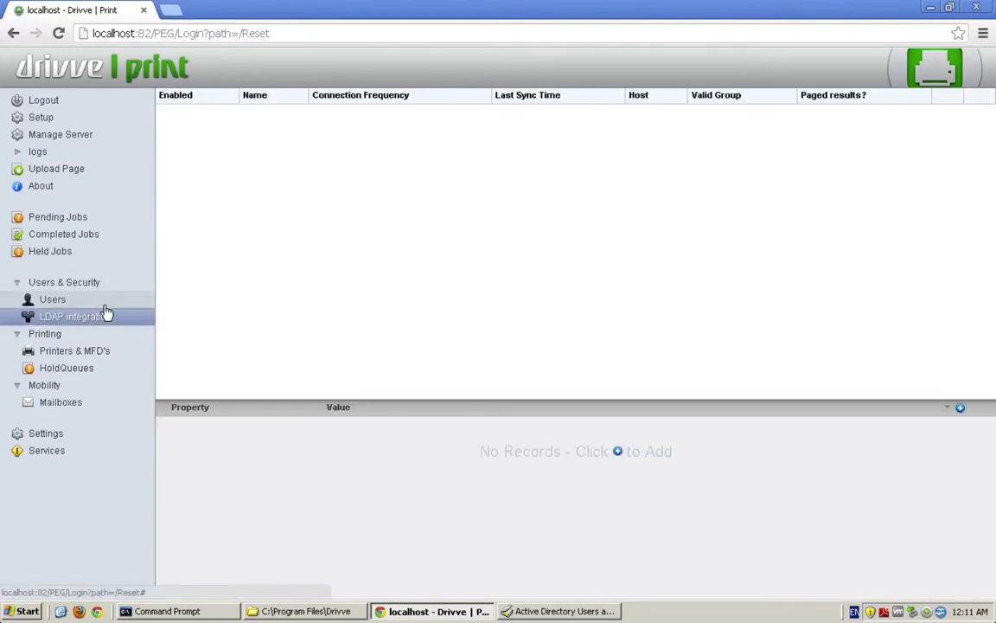
click(960, 408)
click(351, 423)
text(LDAP)
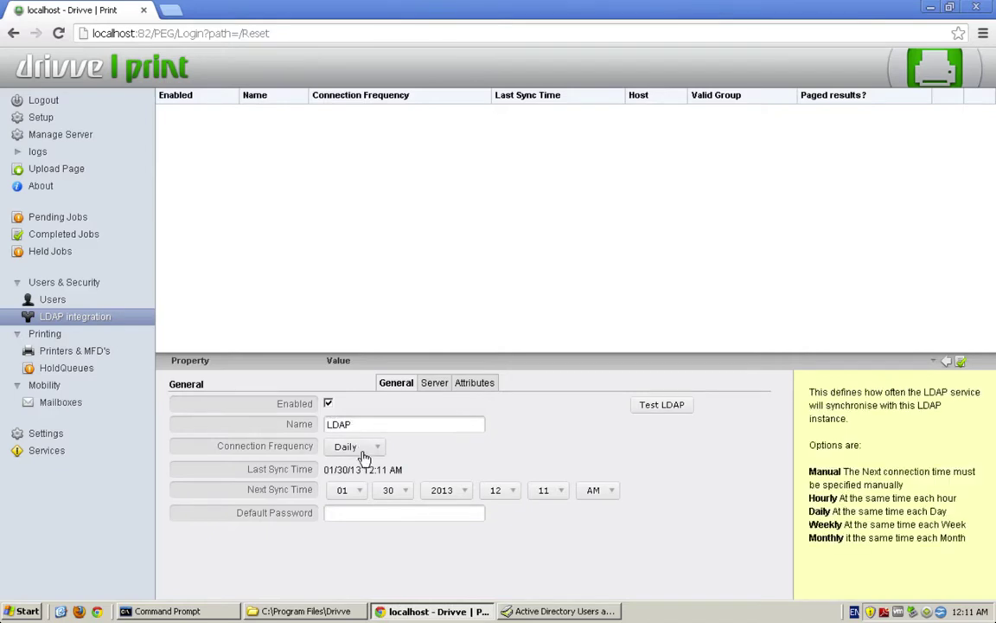
click(359, 446)
click(342, 410)
click(349, 511)
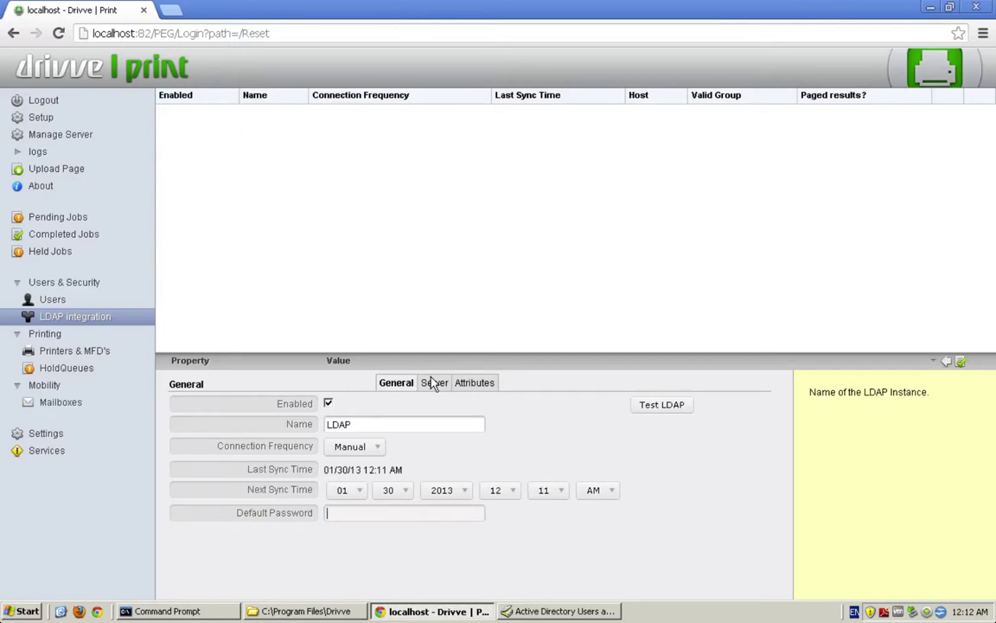
Set the LDAP host to 127.0.0.1, keep port 389, and base DN dc=drivvedemo,dc=local.
click(434, 383)
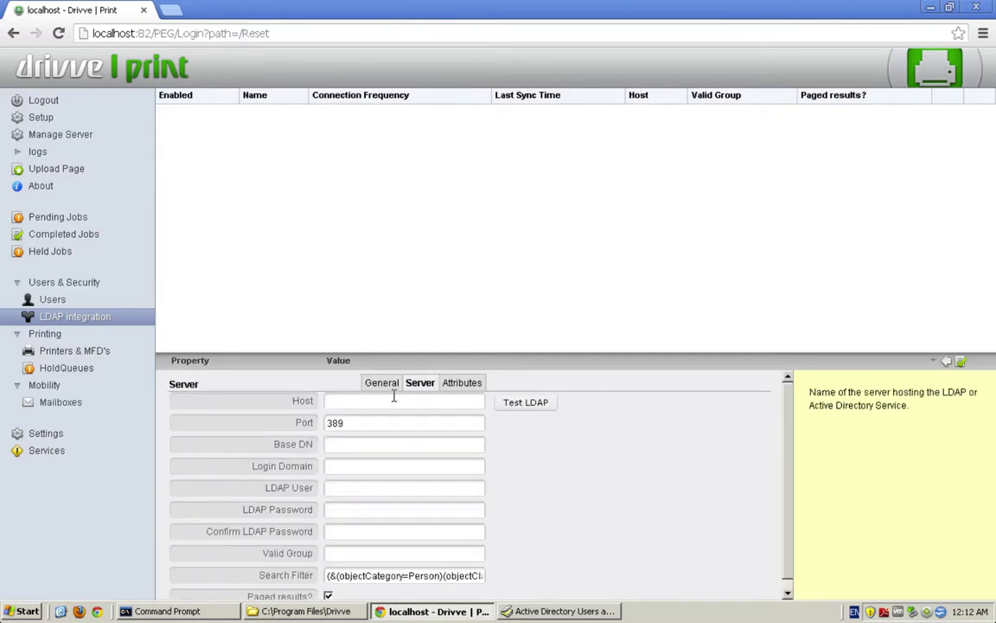
click(395, 399)
text(127.)
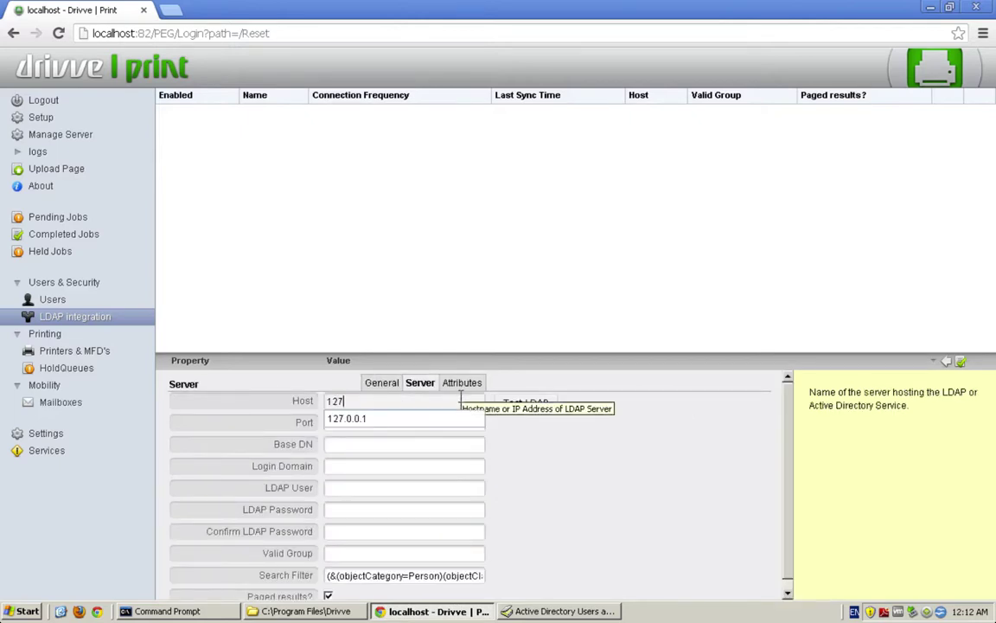
text(0.0.1)
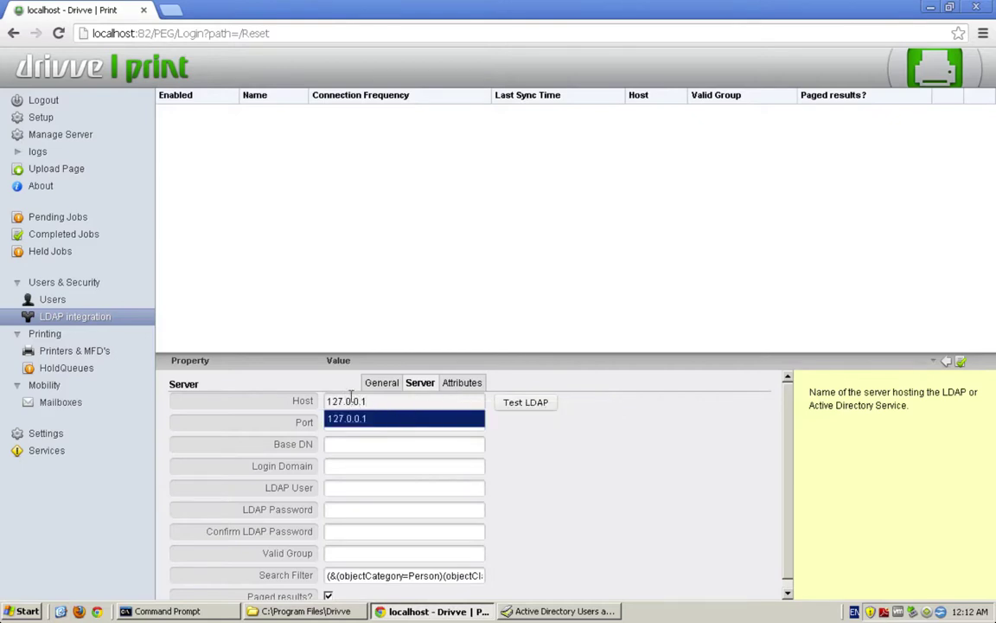
click(363, 419)
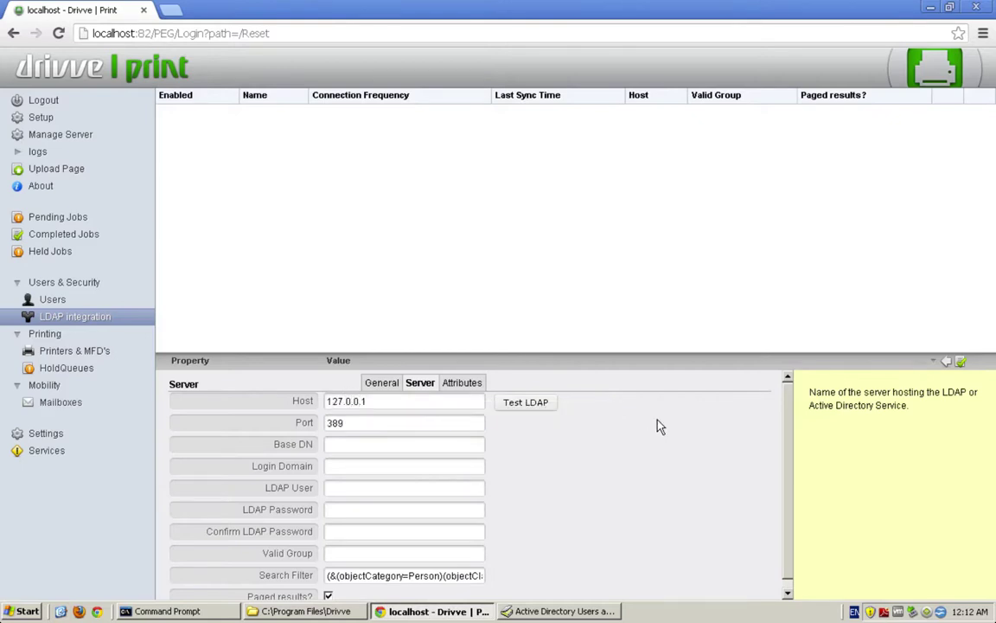
click(347, 421)
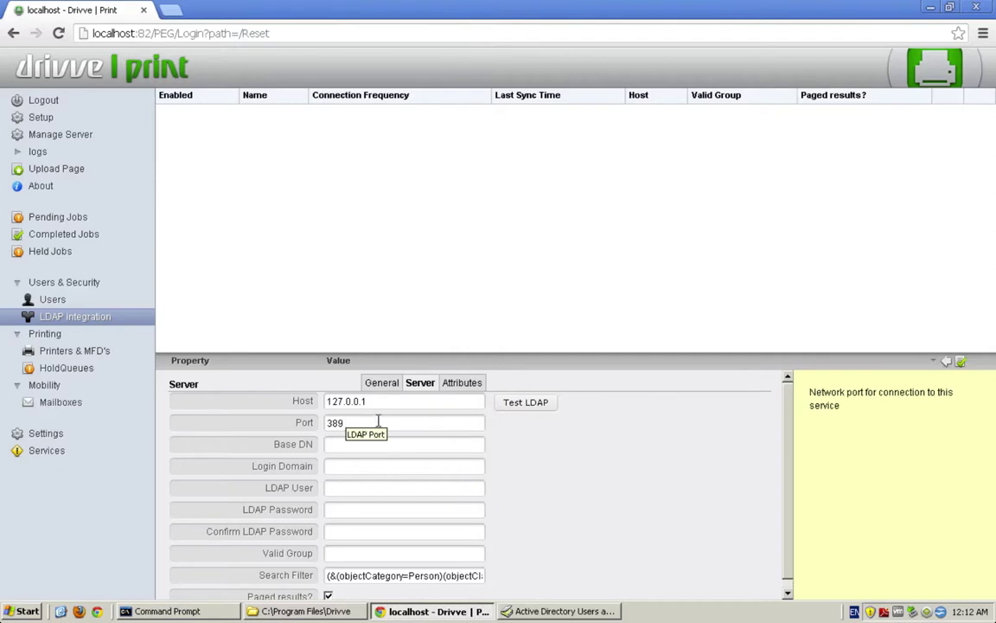
click(350, 439)
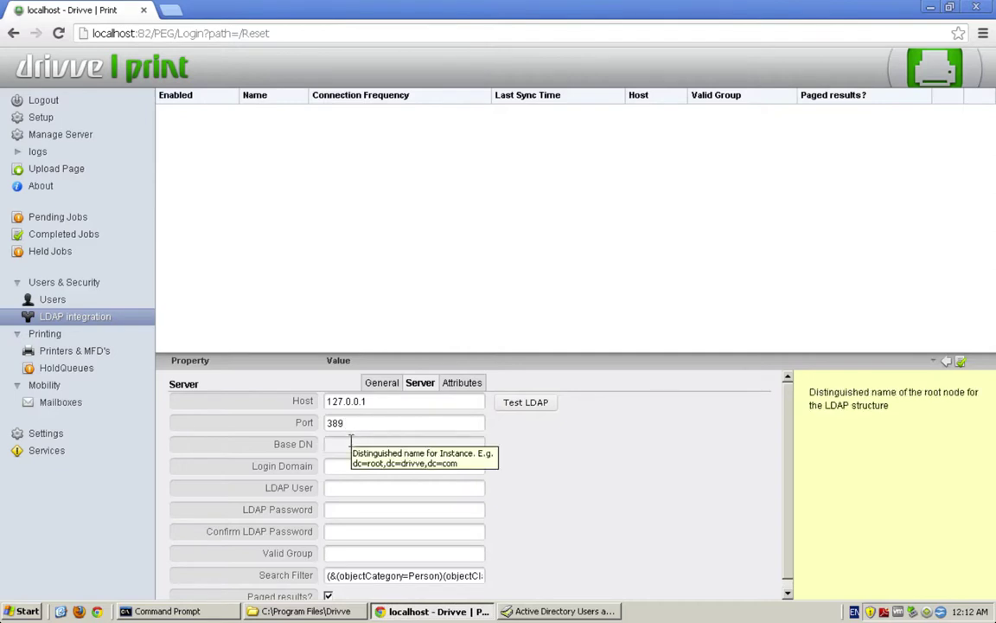
text(dc)
click(366, 465)
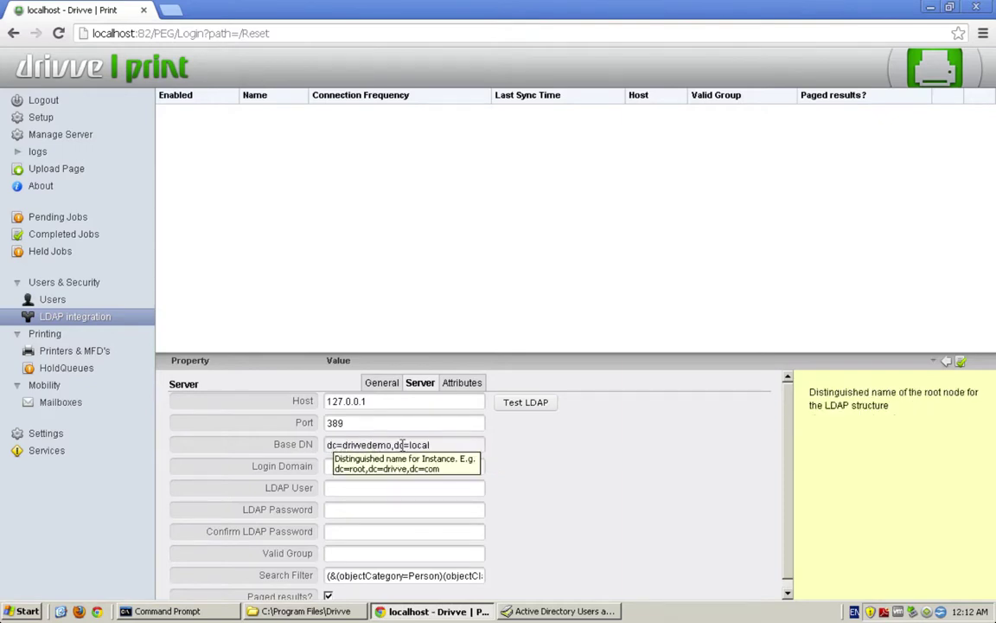
Enter login domain drivvedemo.local, the domain administrator as LDAP user, and its password.
click(452, 460)
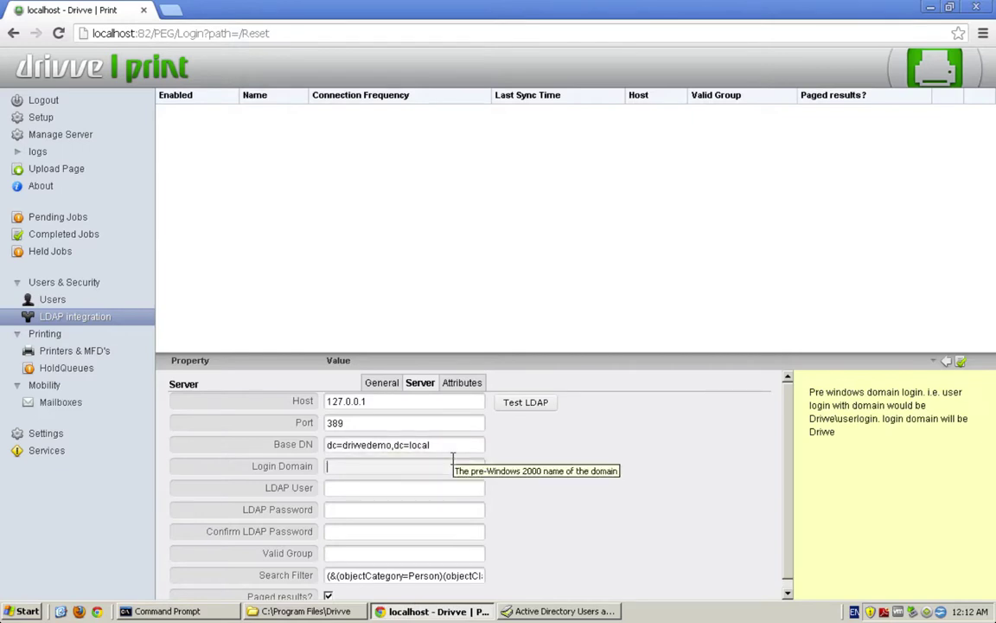
text(driv)
key(Down)
key(Return)
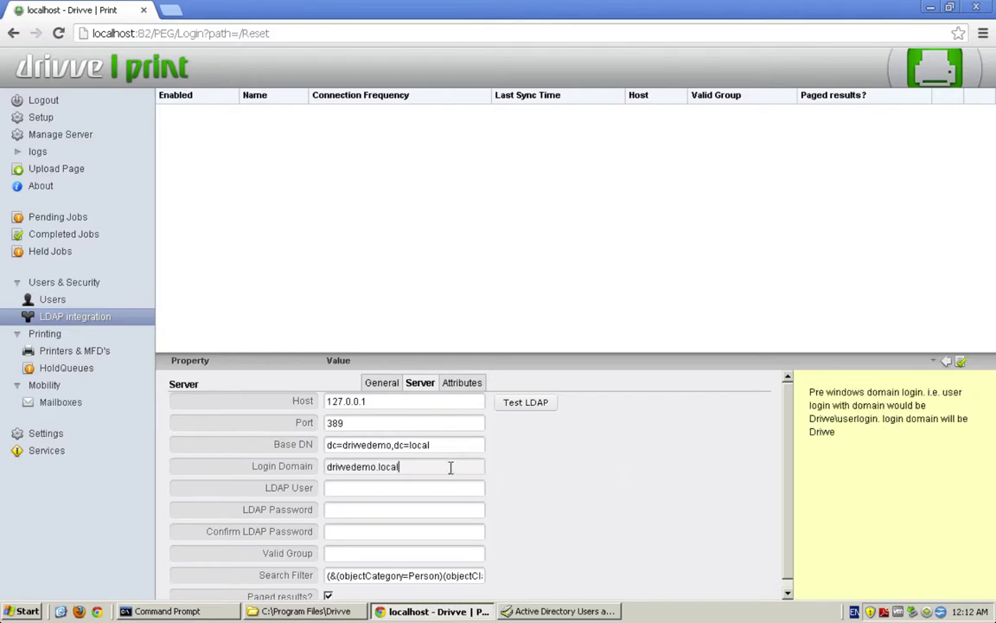
click(403, 487)
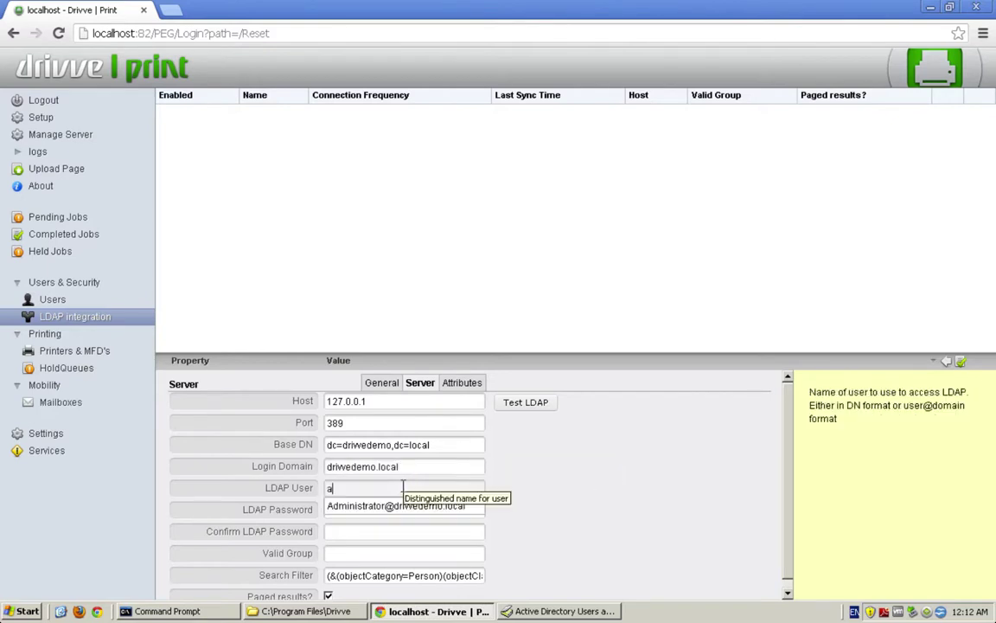
text(d)
click(396, 507)
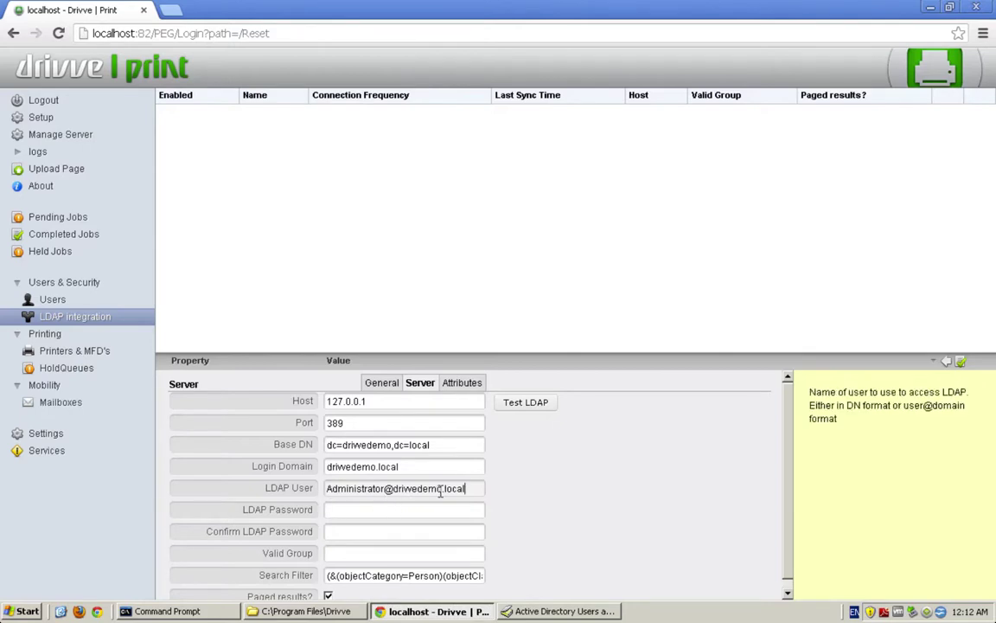
click(385, 510)
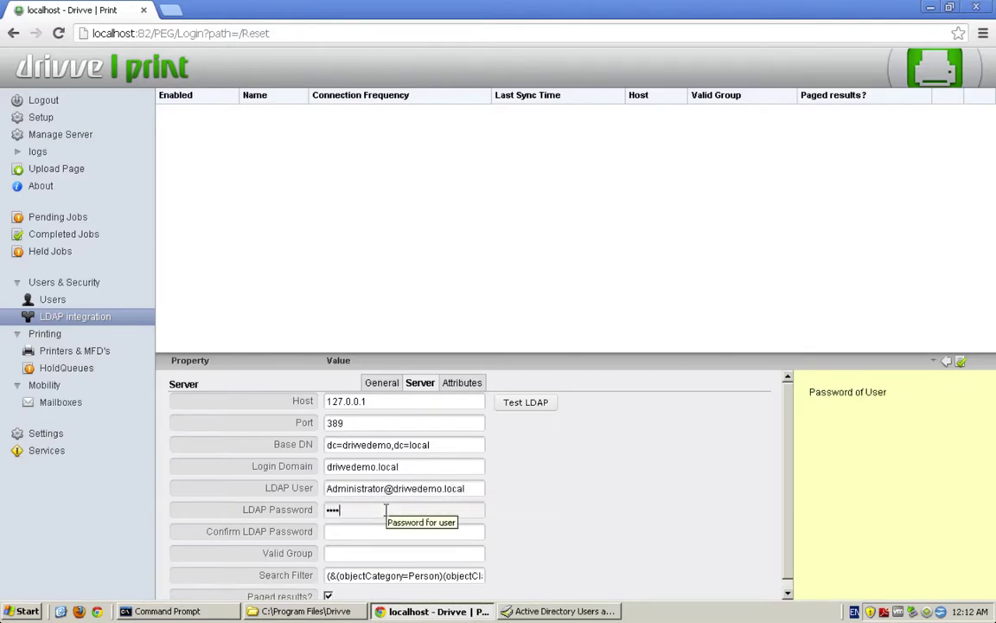
key(Tab)
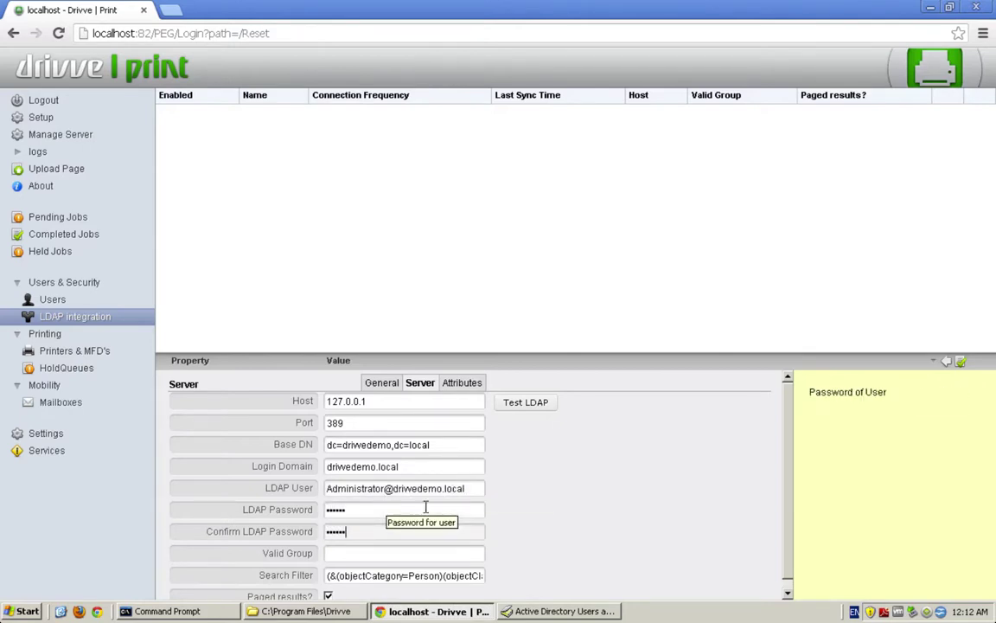
Turn on paged results for the LDAP connection.
scroll(556, 518, down, 1)
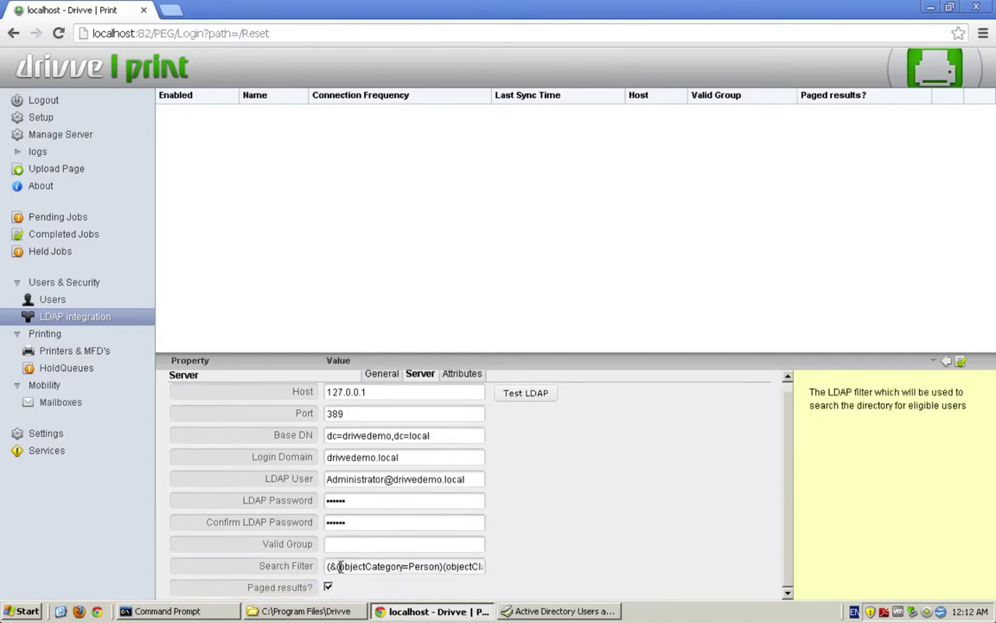
drag(340, 567, 385, 568)
click(415, 563)
click(328, 588)
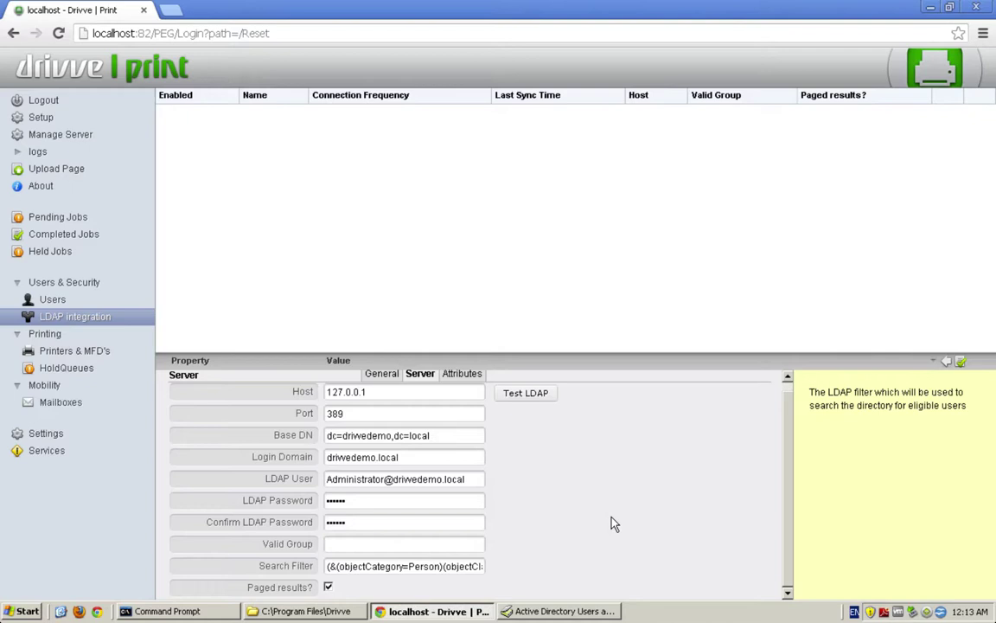
scroll(588, 501, up, 1)
click(467, 385)
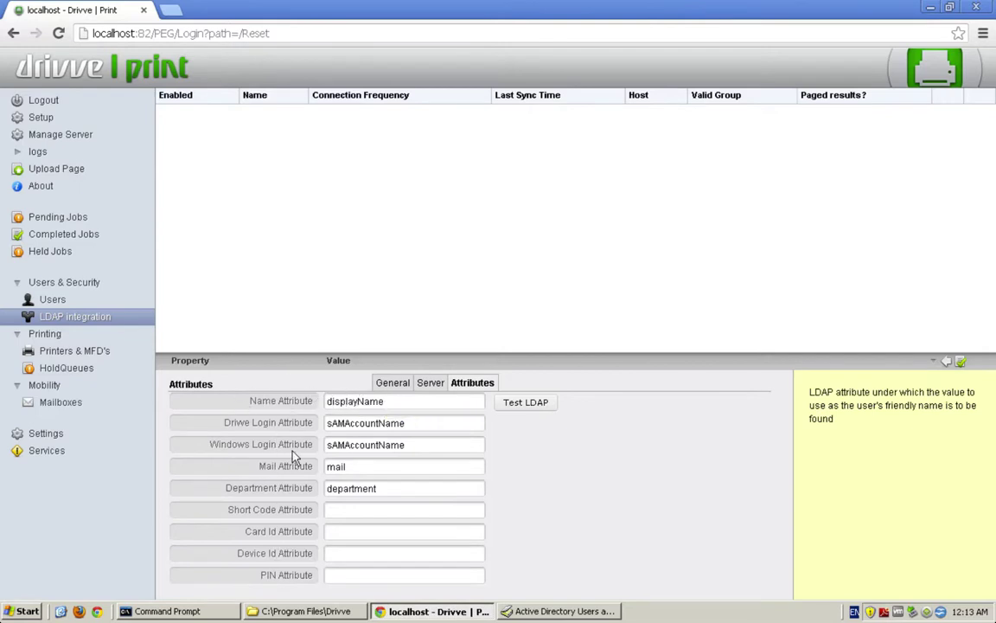
click(333, 534)
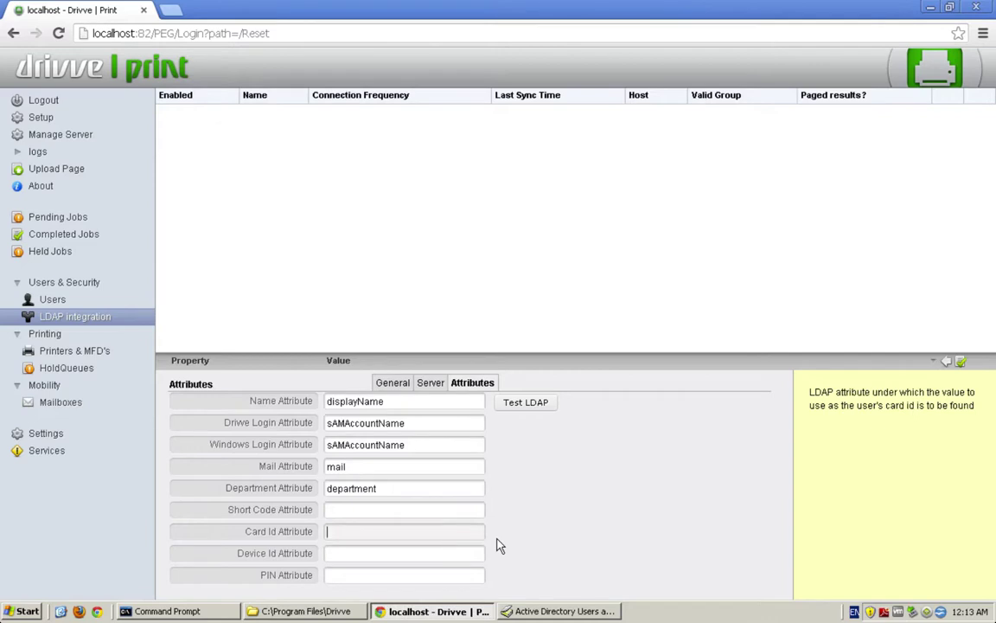
text(pager)
double_click(355, 531)
key(BackSpace)
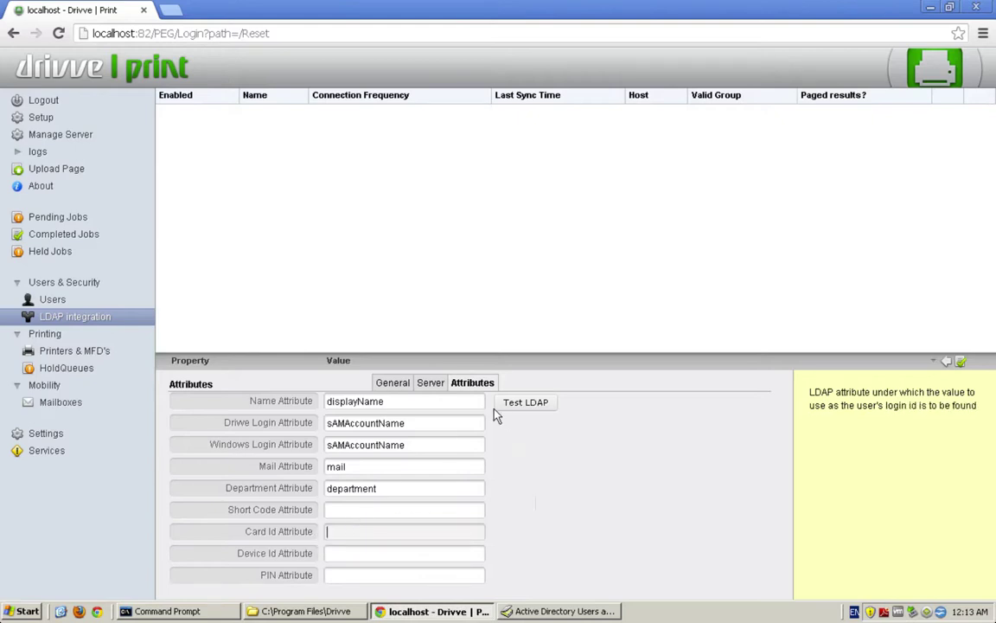
click(430, 383)
Test the LDAP connection, which finds 27 eligible users, and save the entry.
click(531, 402)
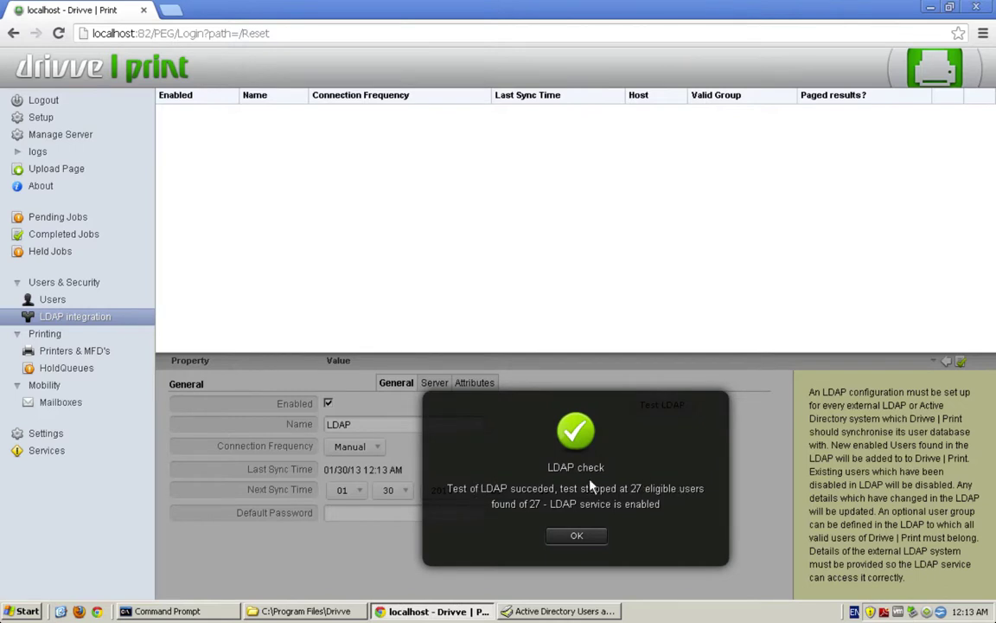
click(578, 537)
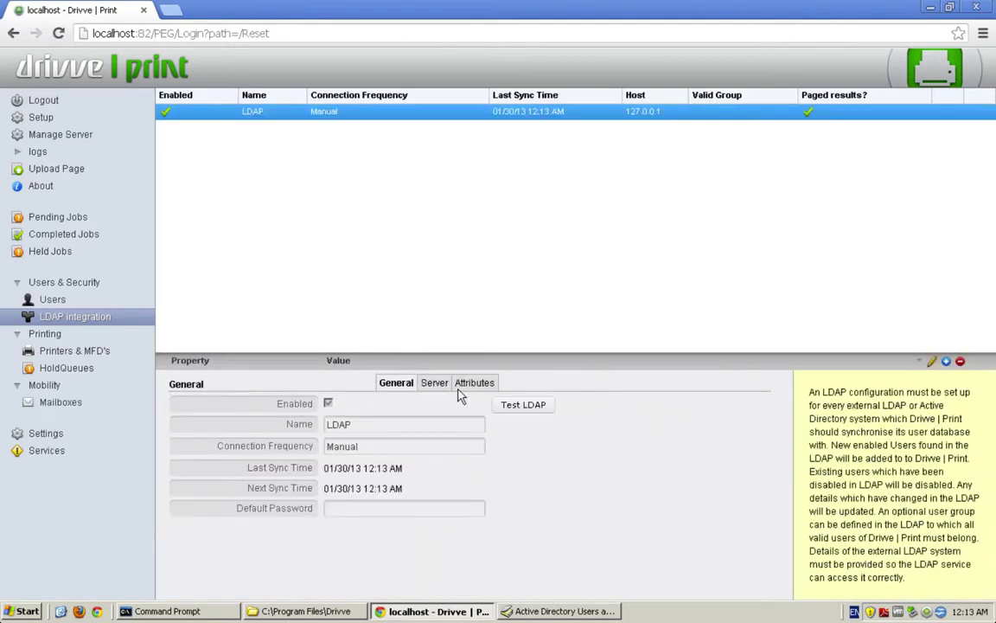
click(441, 385)
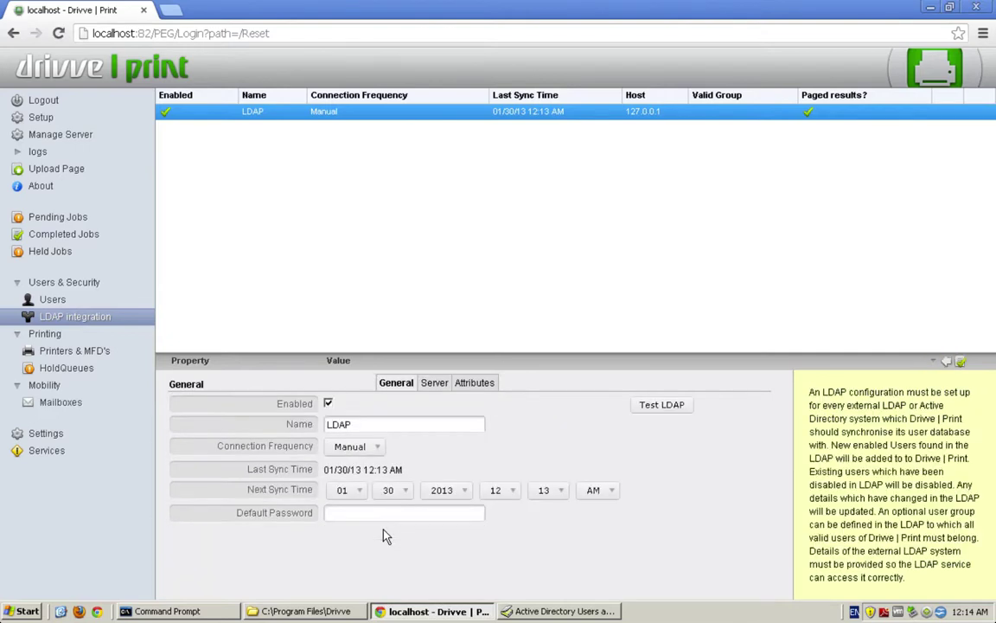
Set Valid Group to cn=students,cn=users,dc=drivvedemo,dc=local and retest, finding 3 of 27 users.
click(435, 384)
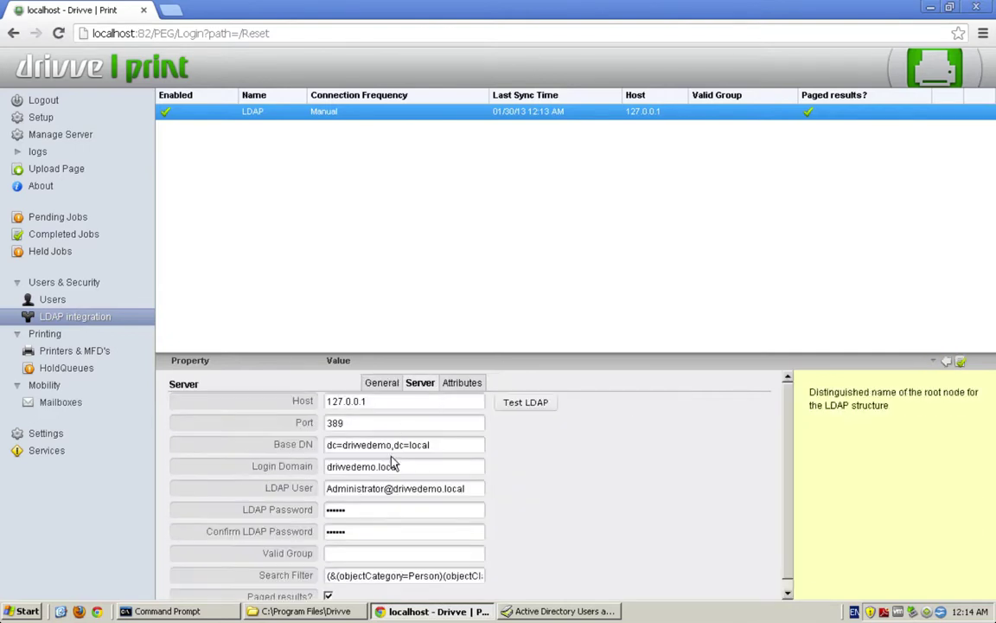
click(356, 552)
click(439, 533)
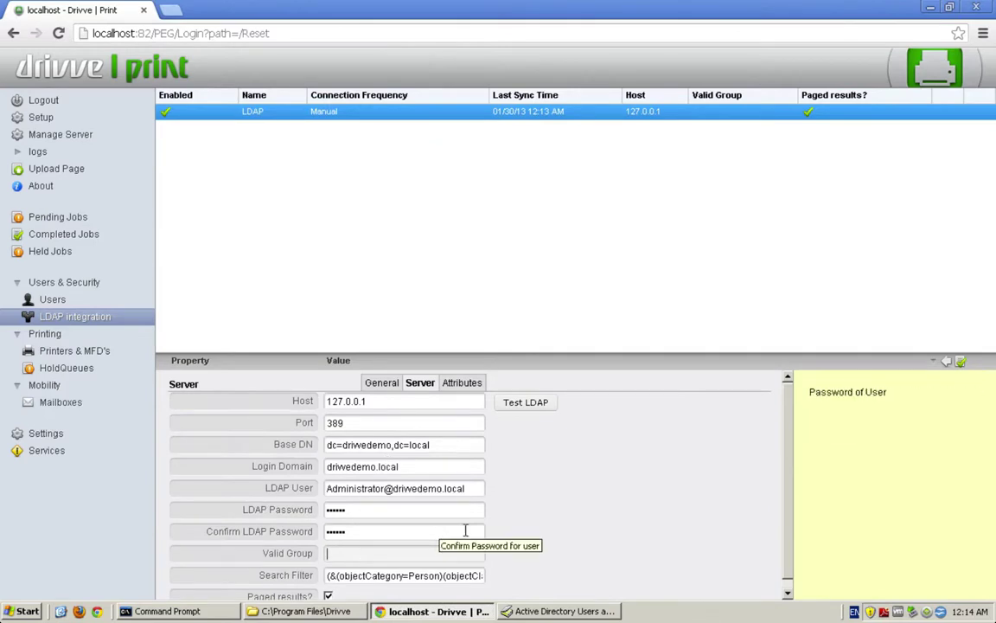
text(st)
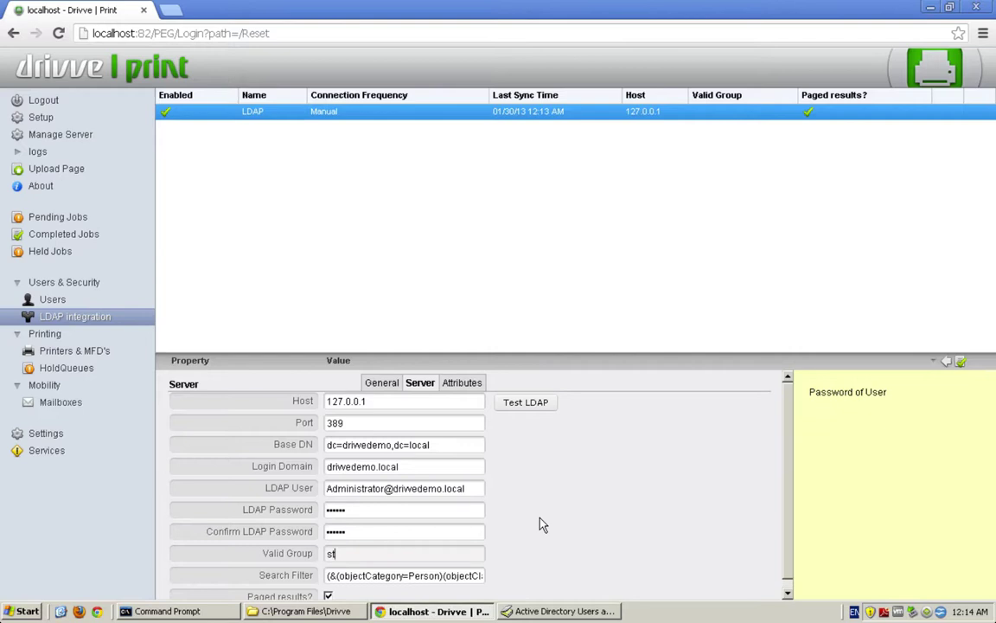
key(BackSpace)
key(BackSpace)
text(cn)
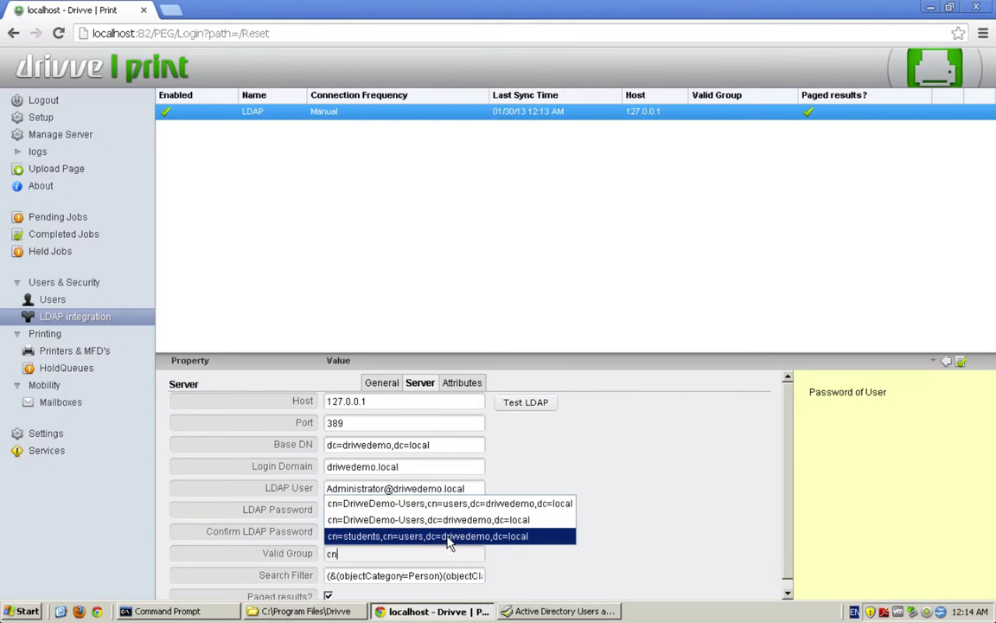
click(403, 537)
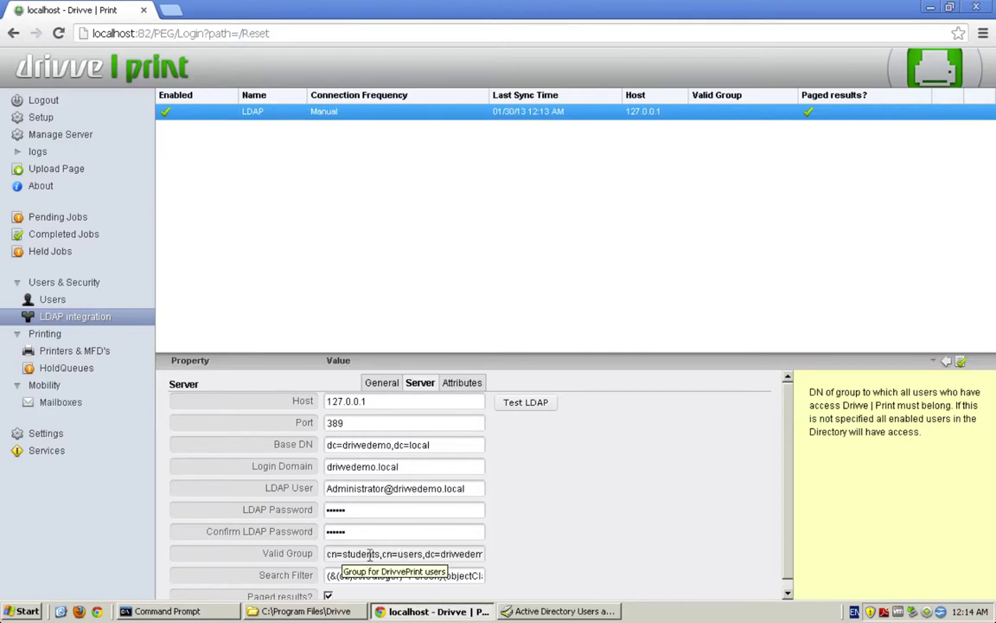
drag(369, 553, 493, 549)
click(463, 554)
click(518, 403)
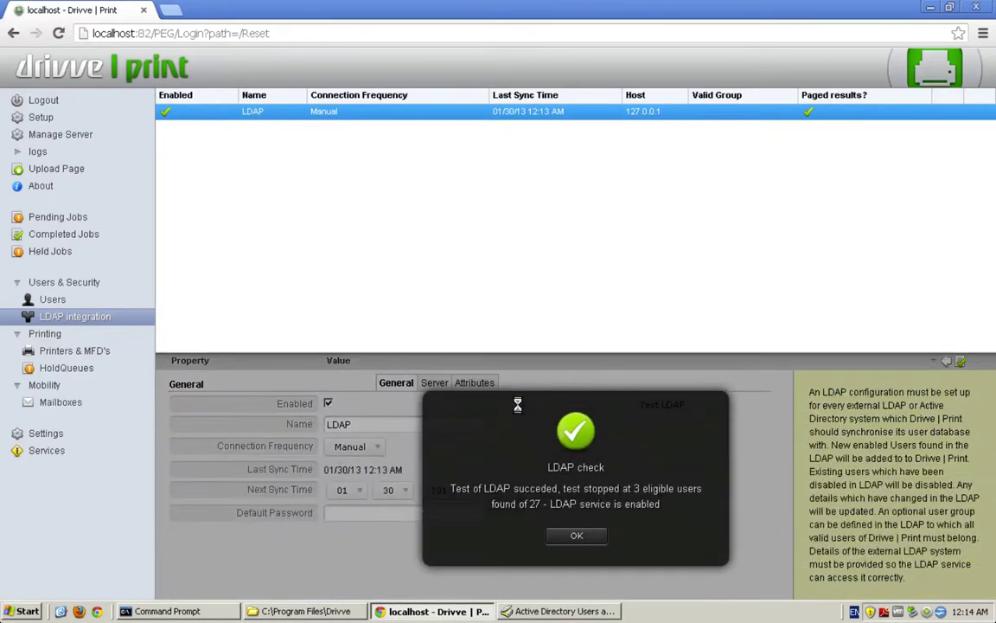
In Active Directory, check the students group's Members tab, which lists three users.
click(574, 538)
click(526, 609)
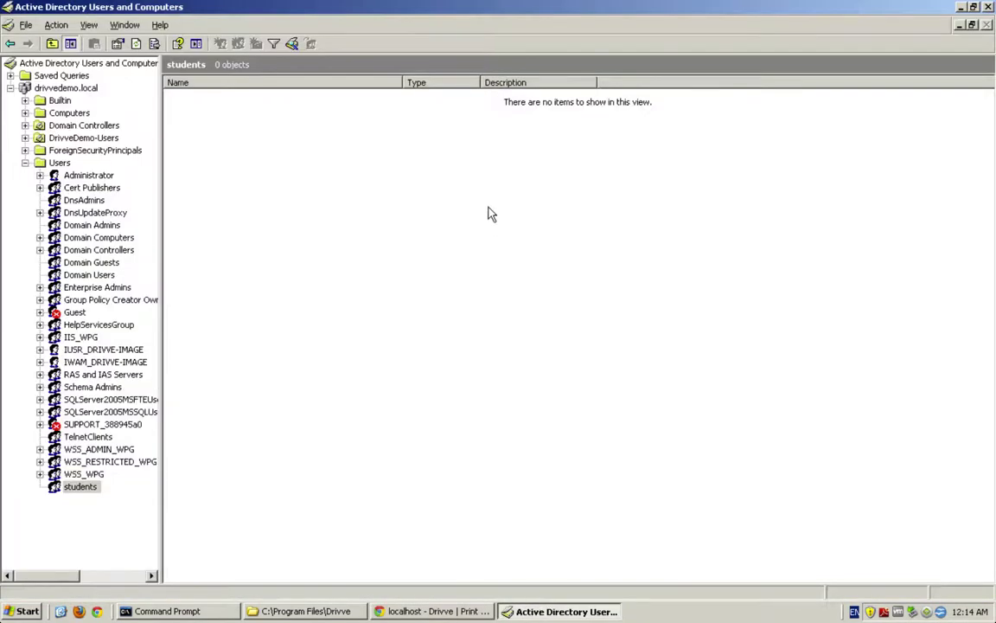
click(80, 487)
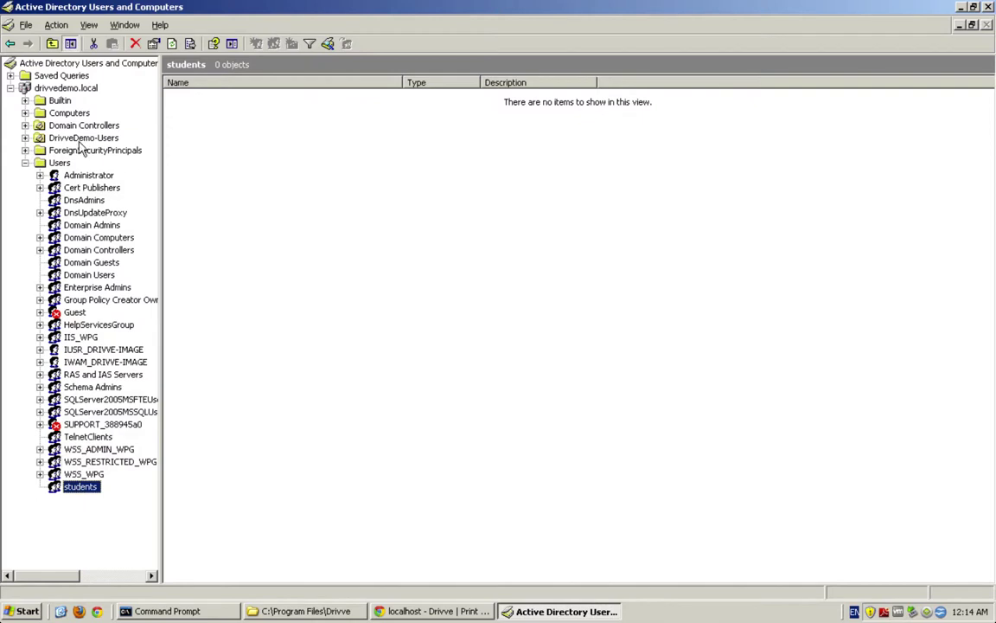
click(85, 239)
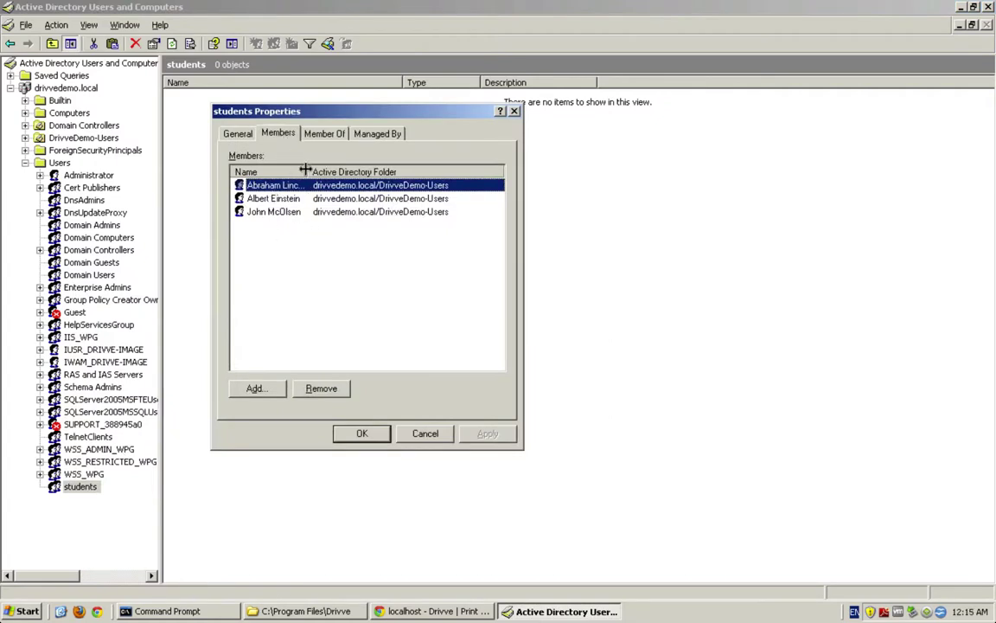
drag(308, 171, 351, 171)
click(361, 433)
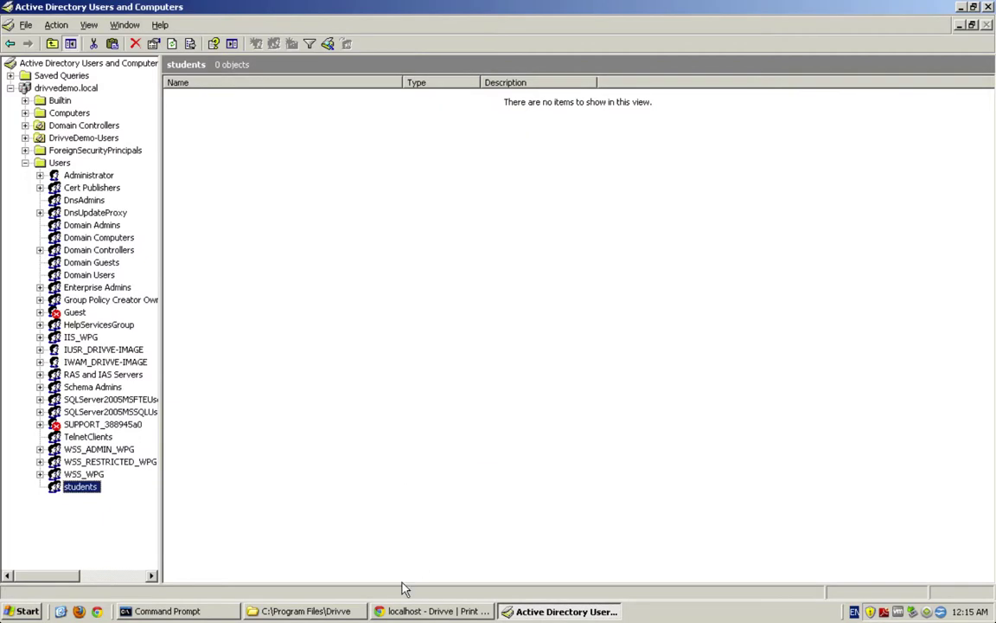
Check the LDAP Update Service status on the server page, then return to LDAP integration.
click(406, 611)
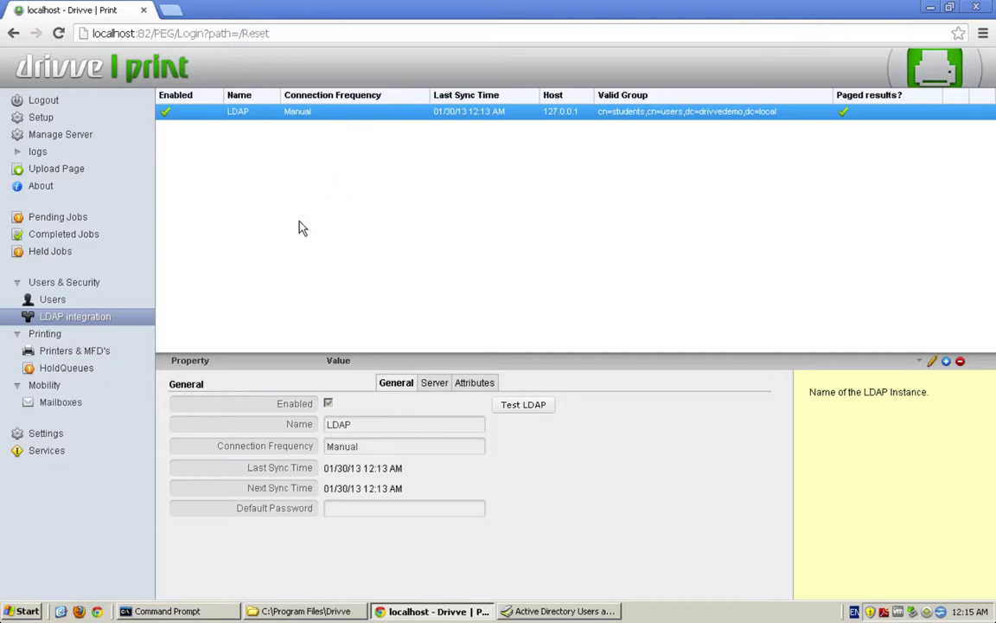
click(64, 132)
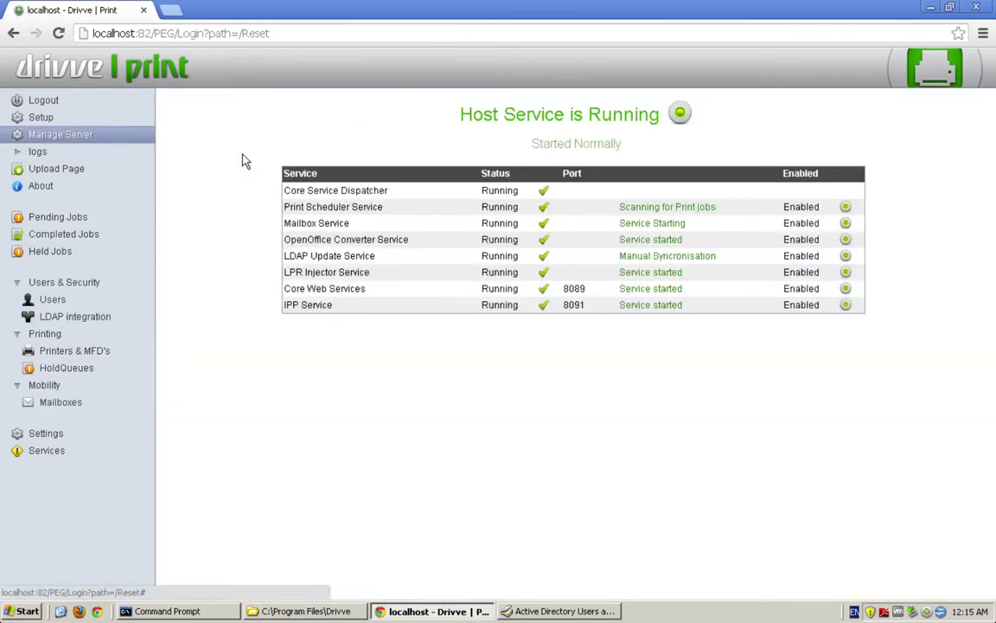
drag(289, 255, 500, 269)
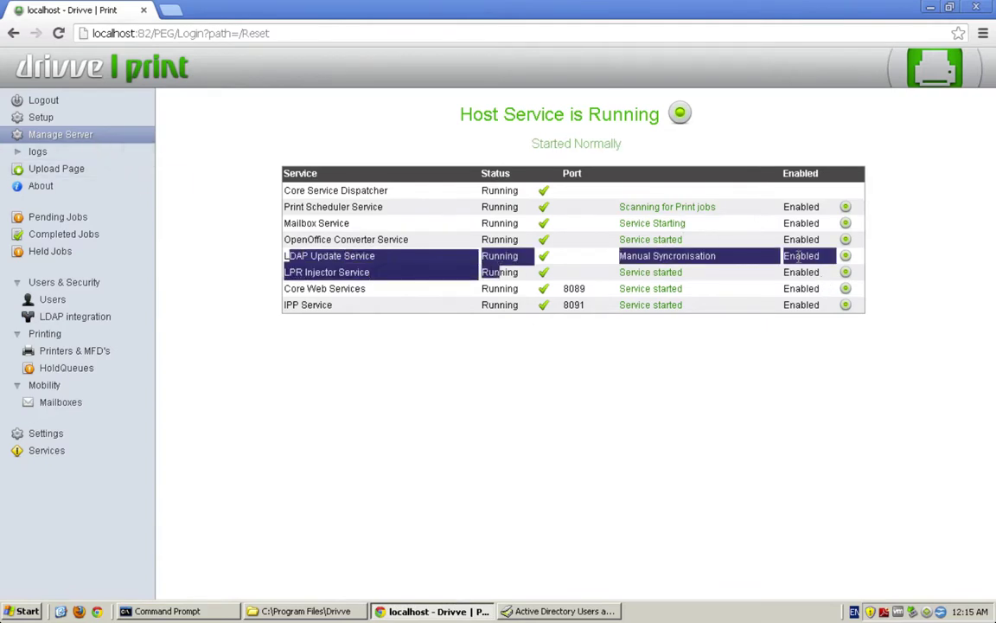
click(795, 255)
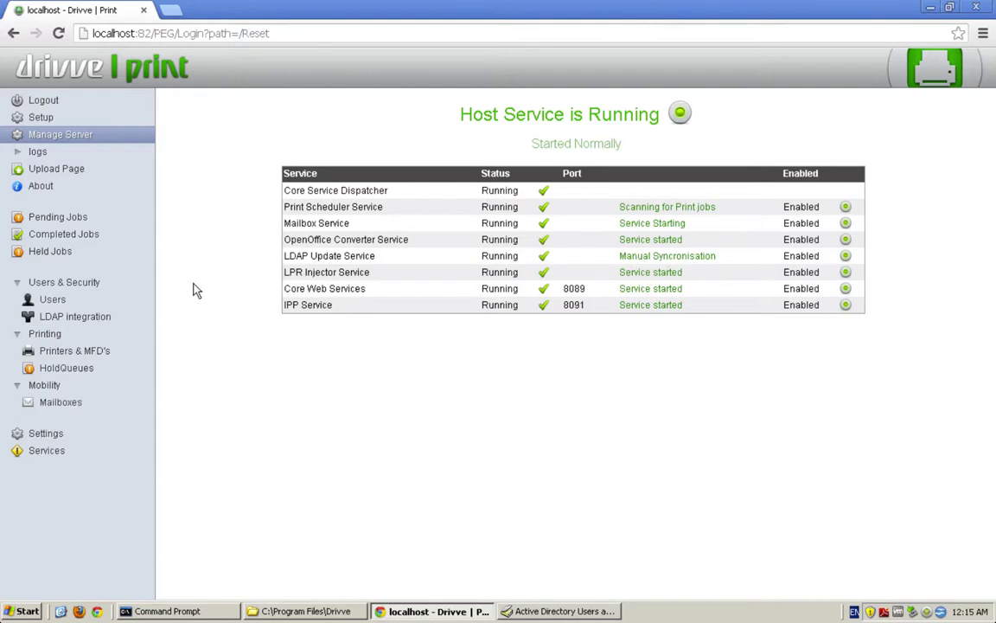
click(95, 322)
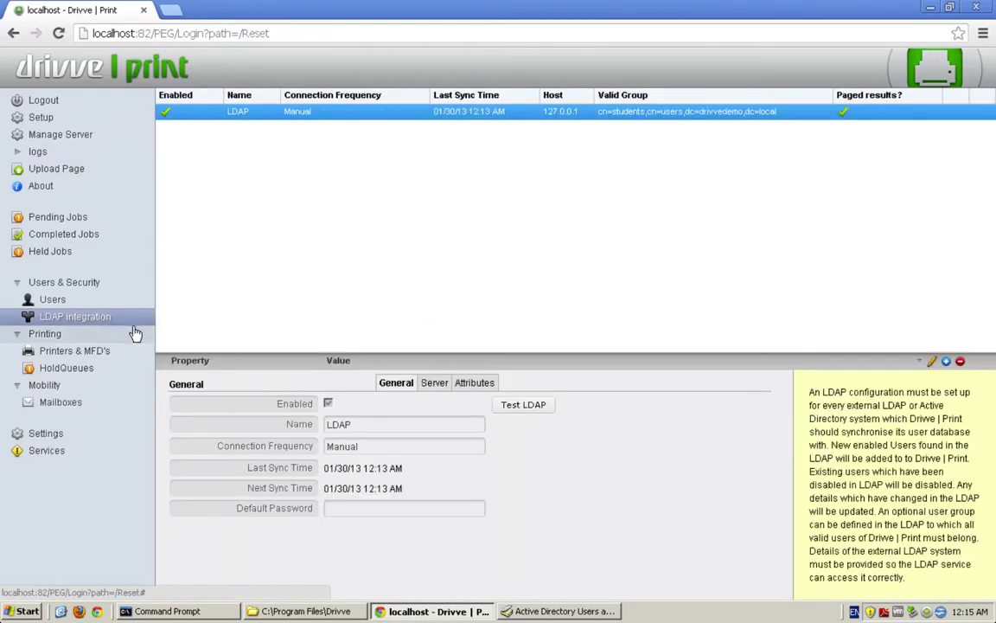
Enable LDAP Authentication in the server settings and save the change.
click(50, 439)
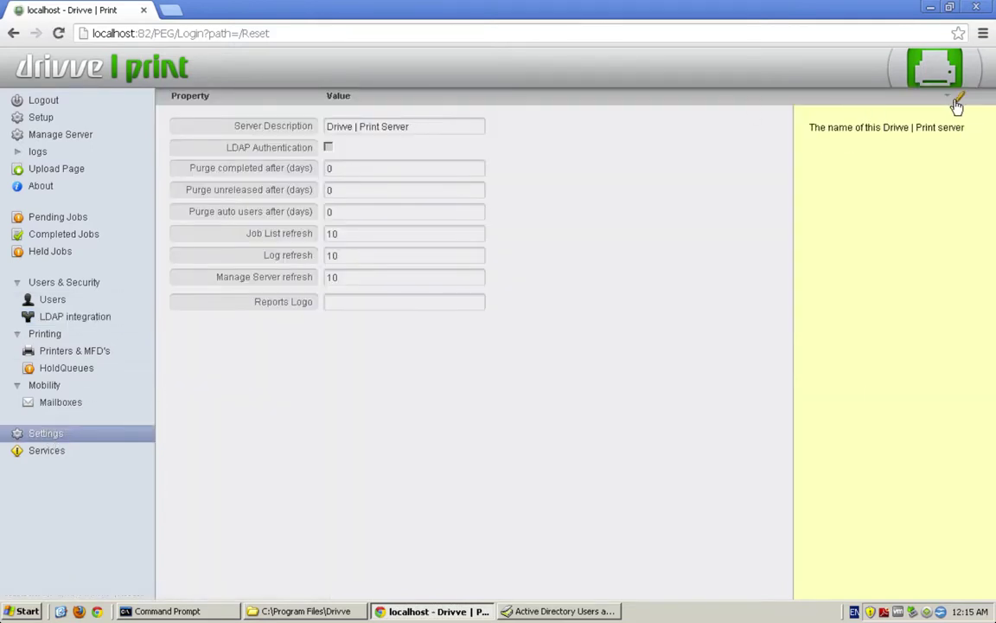
click(328, 147)
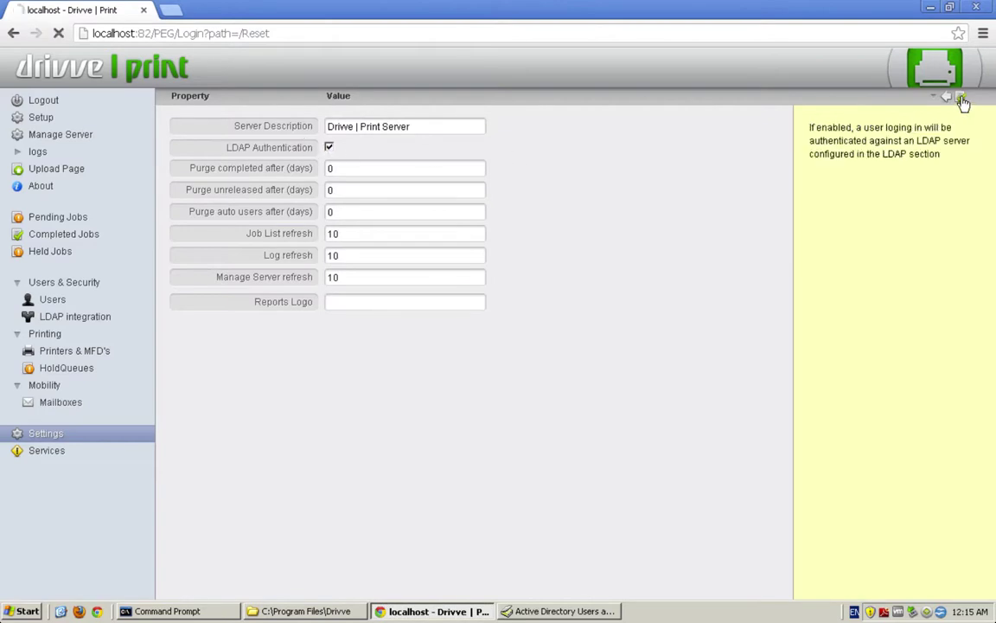
click(962, 97)
click(77, 316)
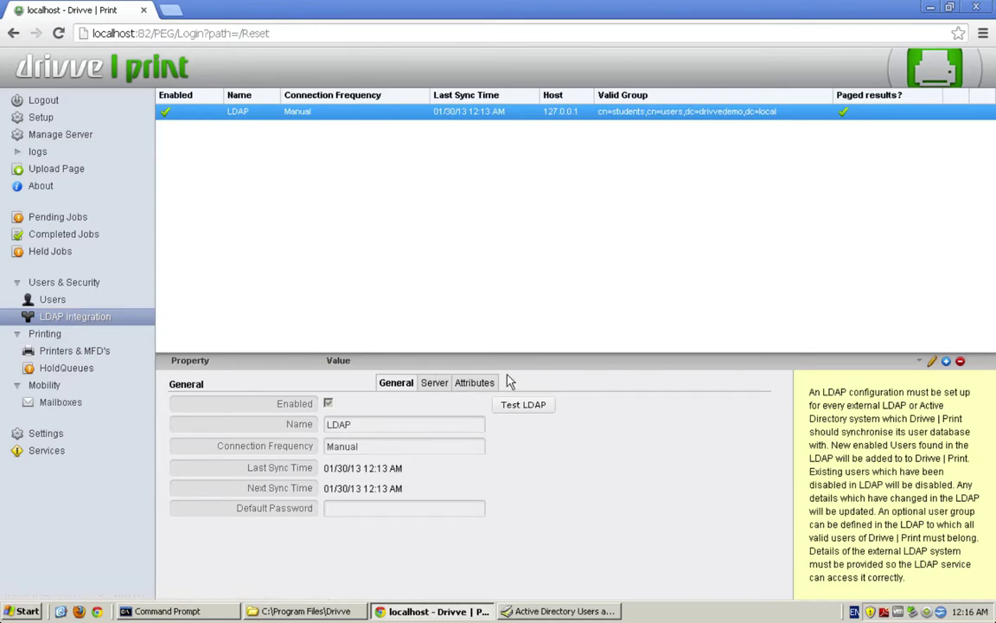
Change the LDAP next sync to 01/29/13 12:17 AM, save, and view service status.
click(932, 361)
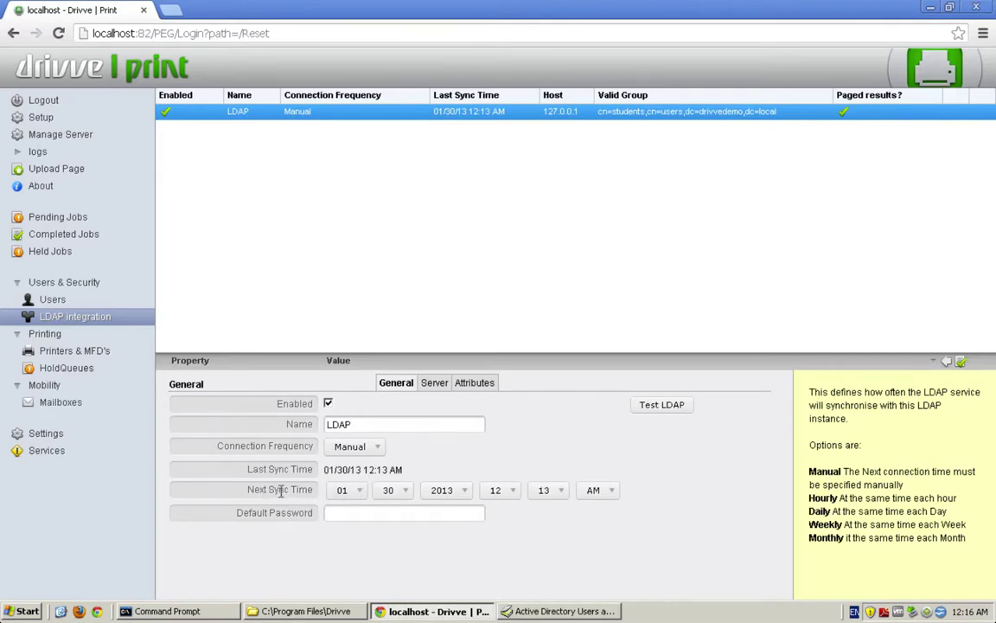
click(344, 493)
click(343, 475)
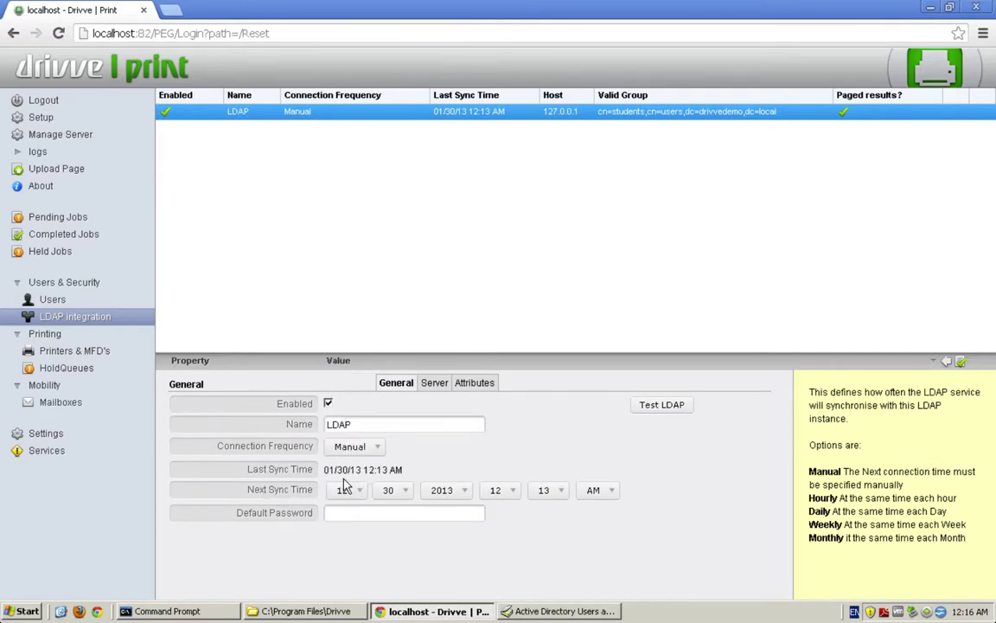
click(403, 490)
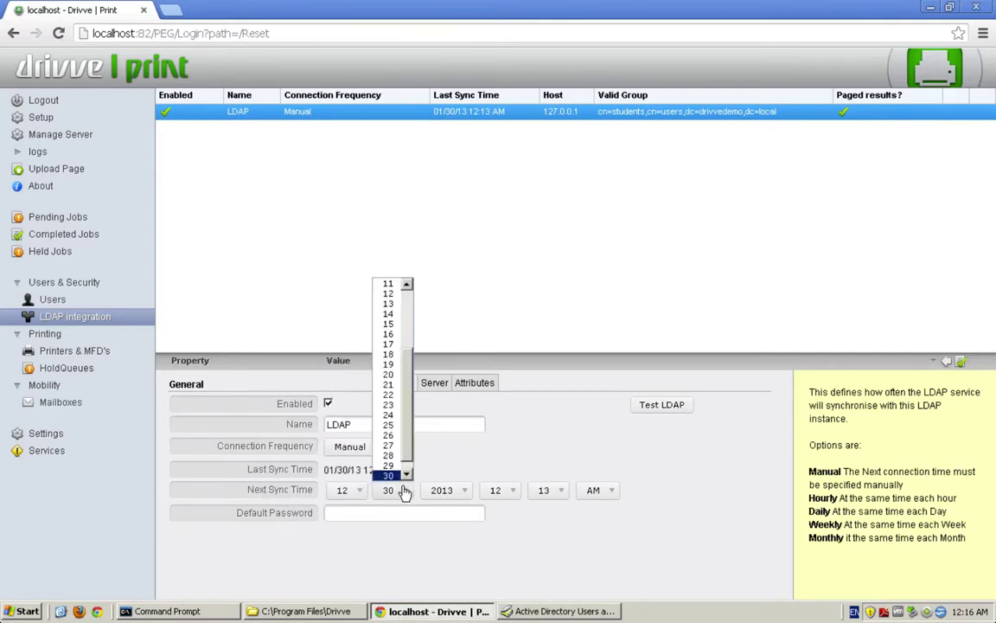
click(358, 491)
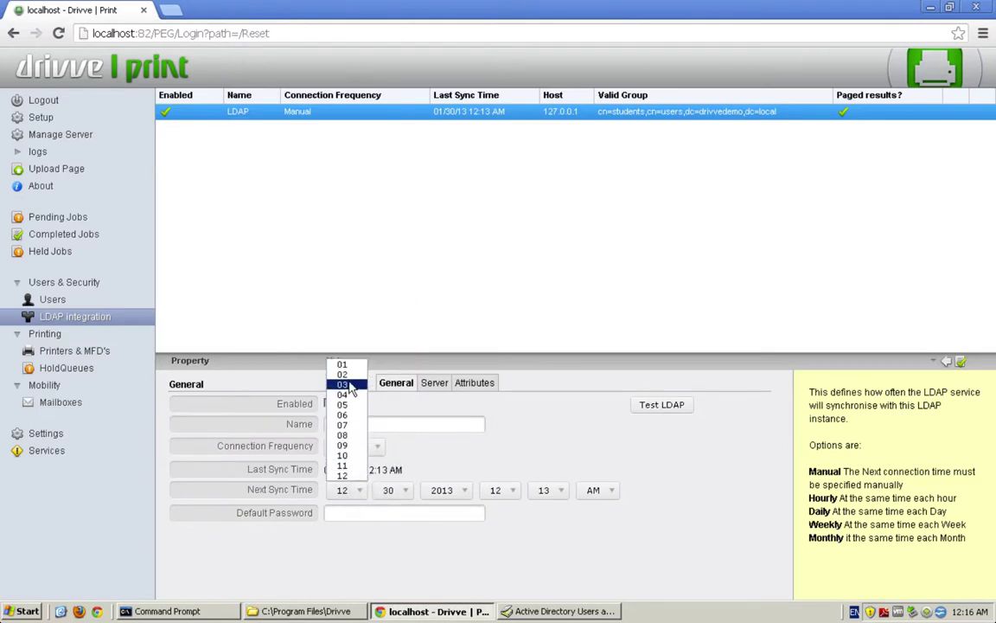
click(389, 489)
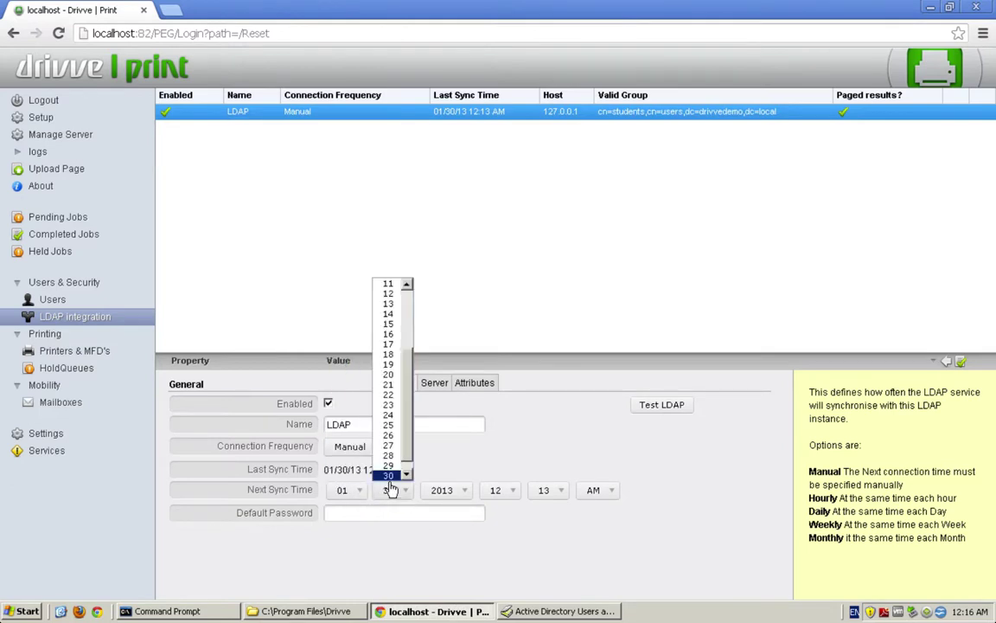
click(389, 467)
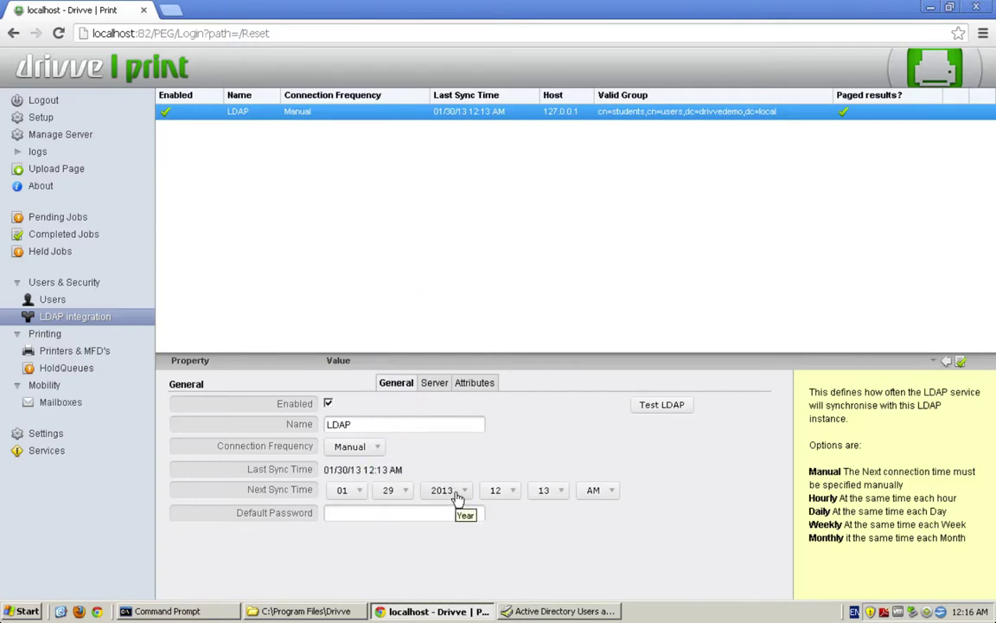
click(562, 492)
click(544, 456)
click(958, 362)
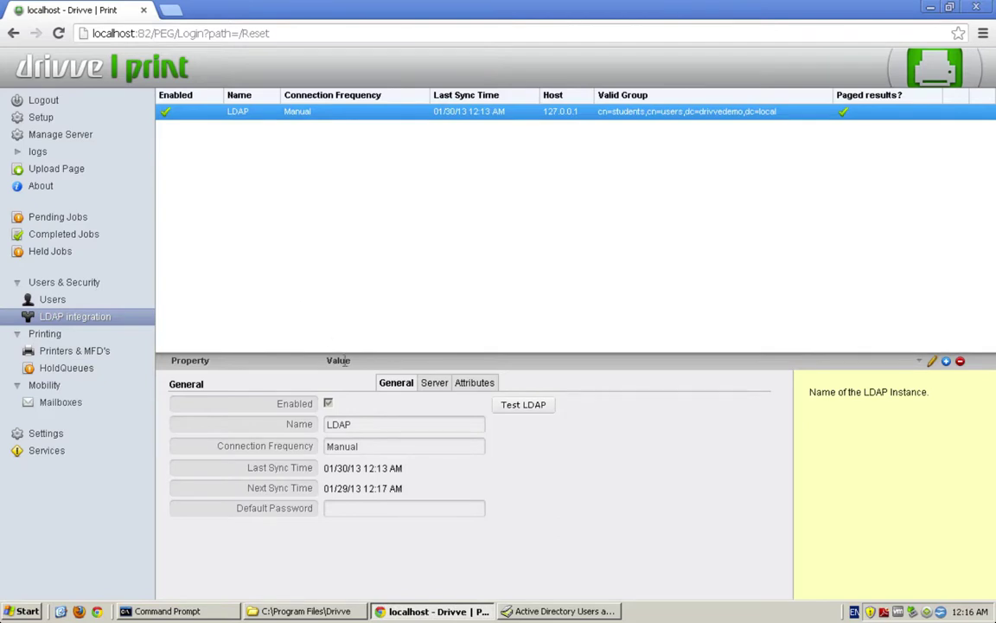
click(64, 138)
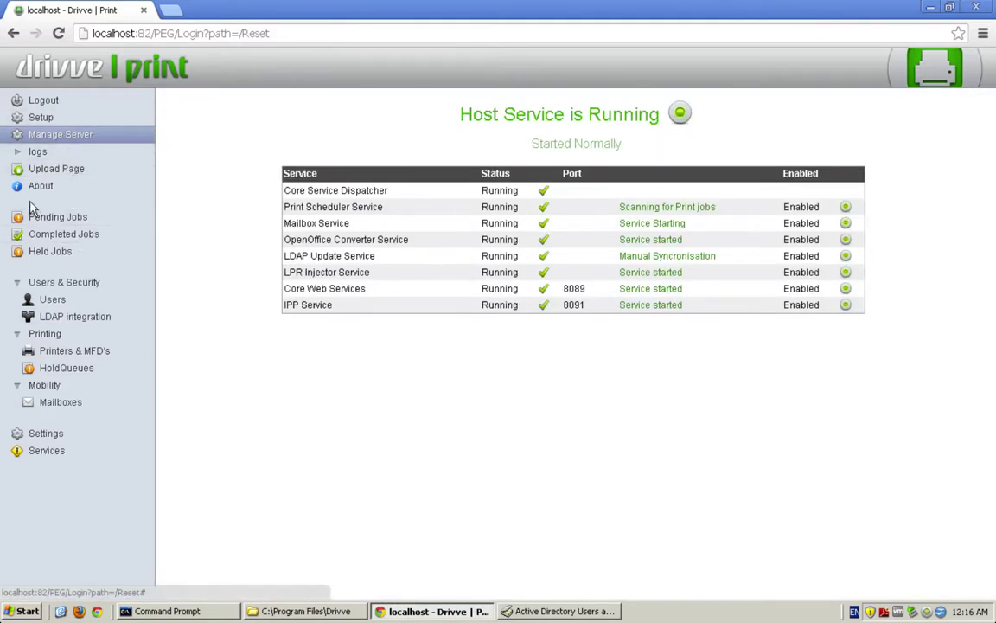
Open the Service Logs and set Showing to a single log pane.
click(35, 153)
click(67, 168)
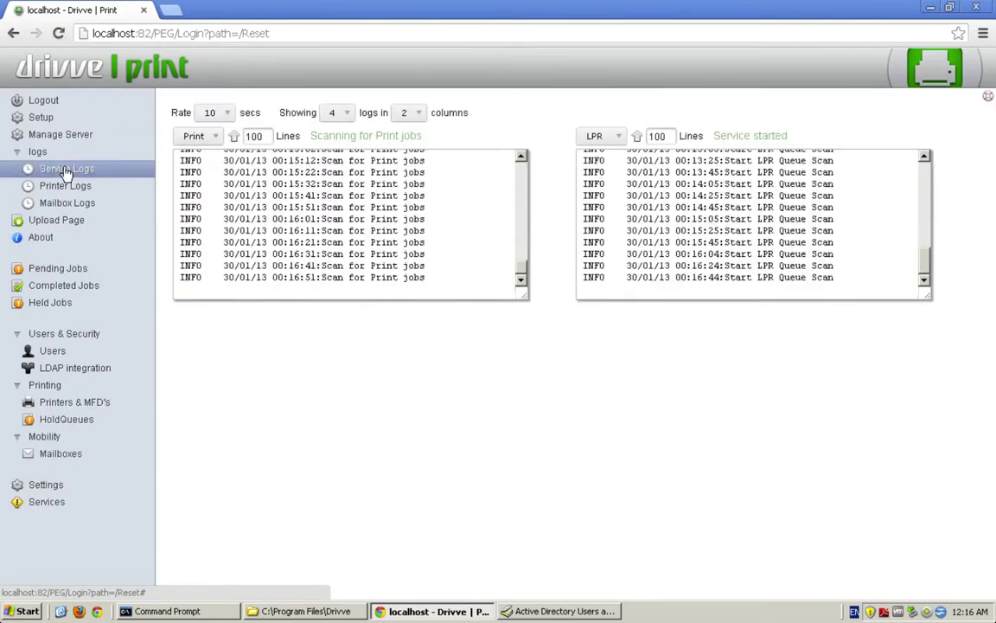
click(199, 137)
click(216, 114)
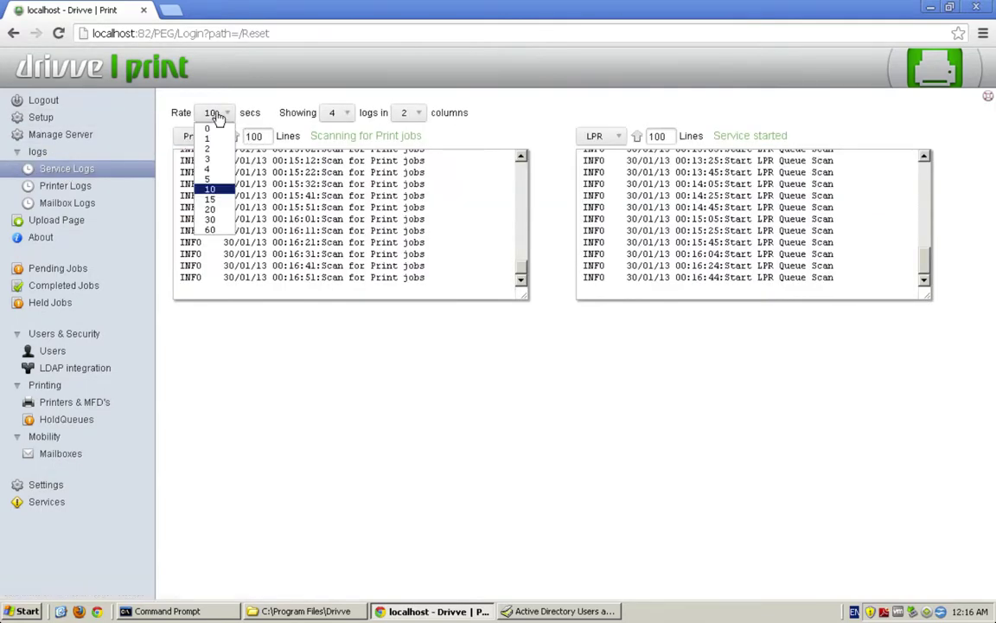
click(68, 185)
click(72, 170)
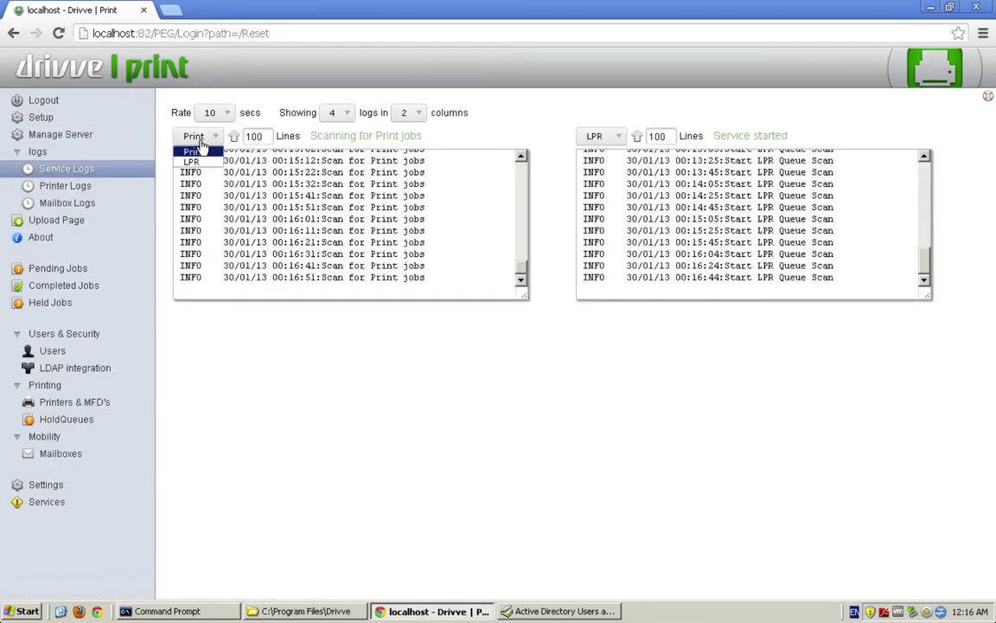
click(341, 114)
click(336, 129)
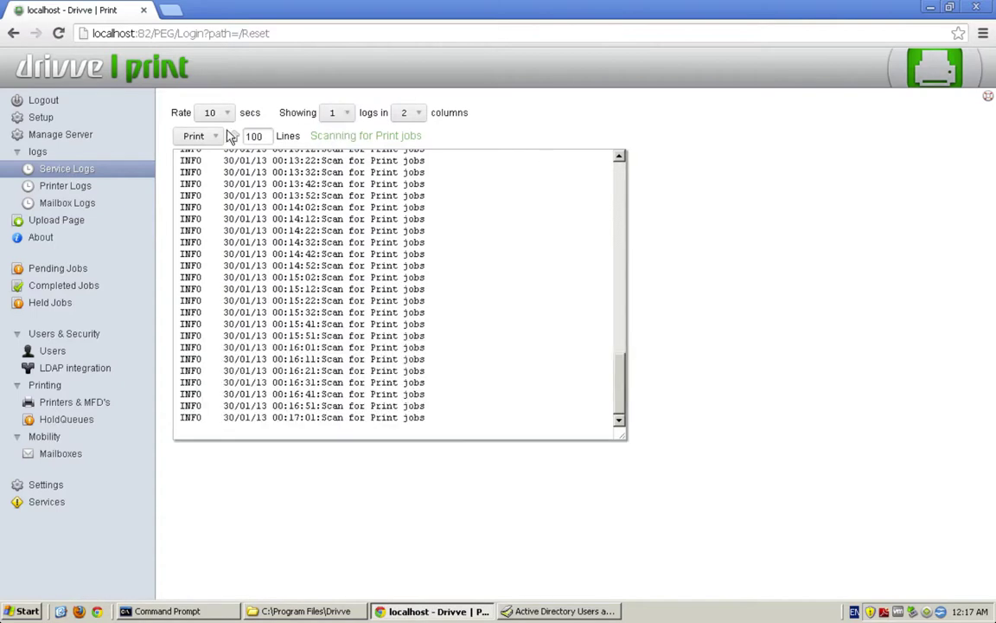
click(199, 136)
click(201, 139)
click(67, 135)
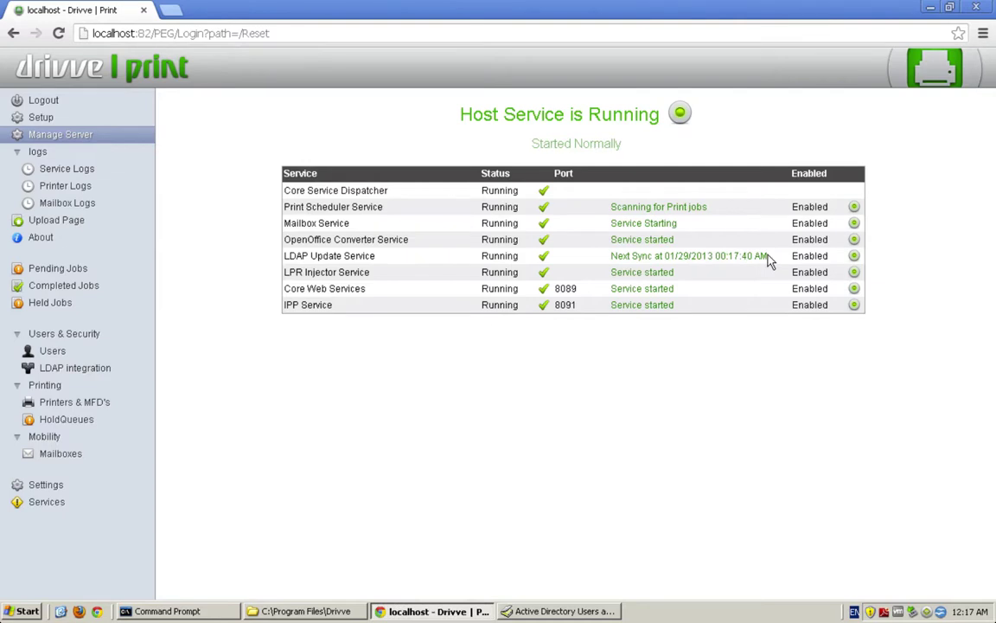
Switch the service log to LDAP and highlight the lines listing the three newly added users.
click(65, 170)
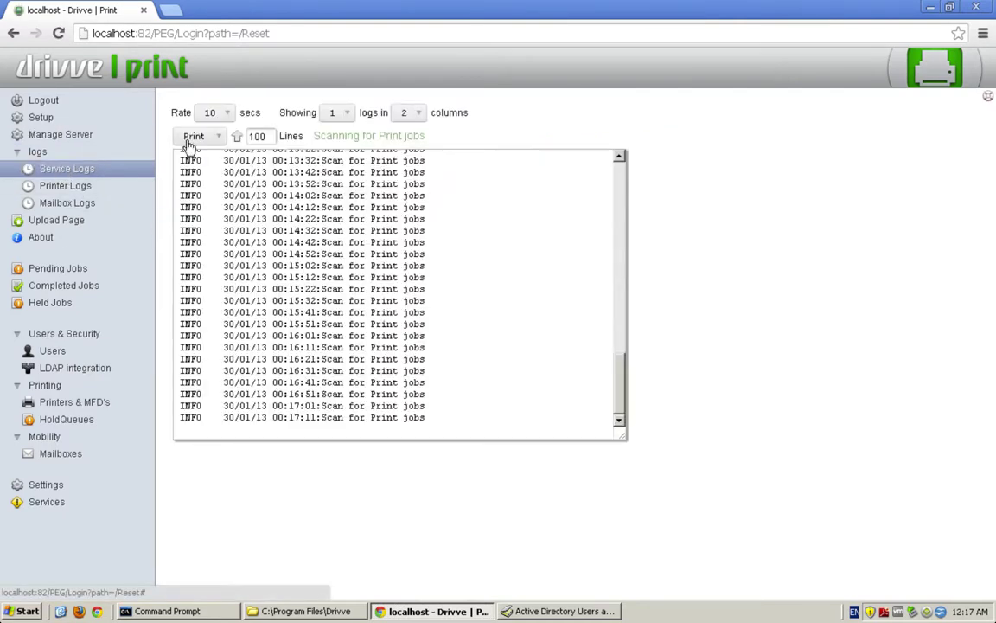
click(204, 136)
click(195, 163)
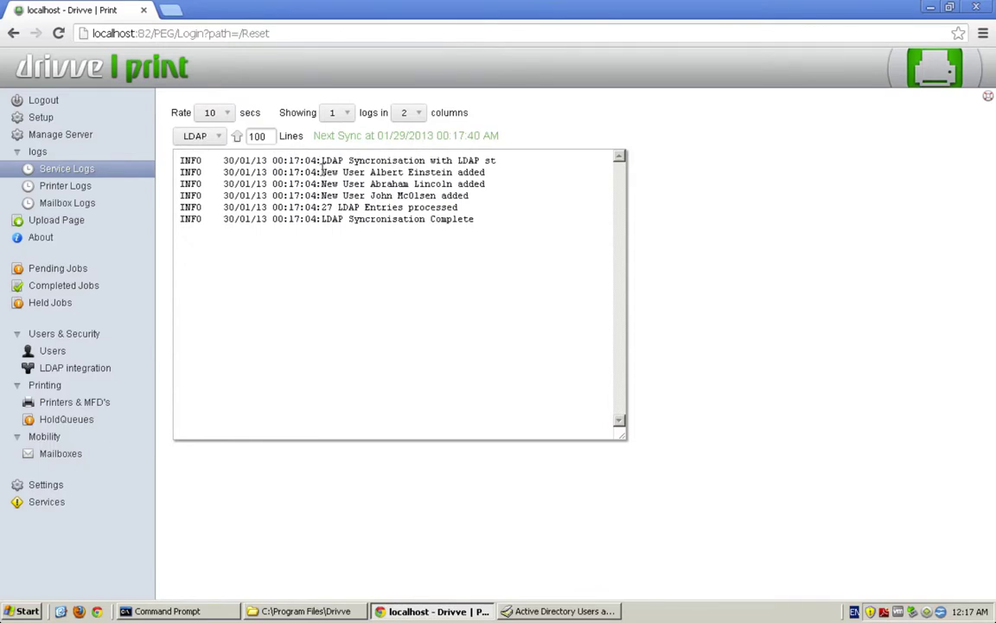
drag(331, 172, 507, 191)
click(507, 212)
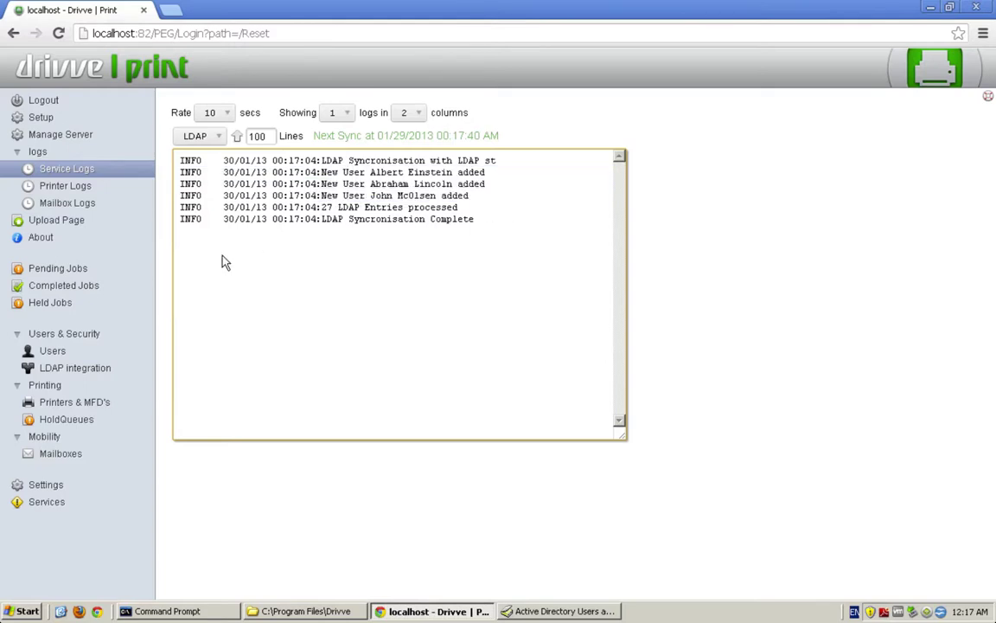
Show the Users list, filter Login Id by a user's login, then sort by User Name.
click(82, 372)
click(51, 350)
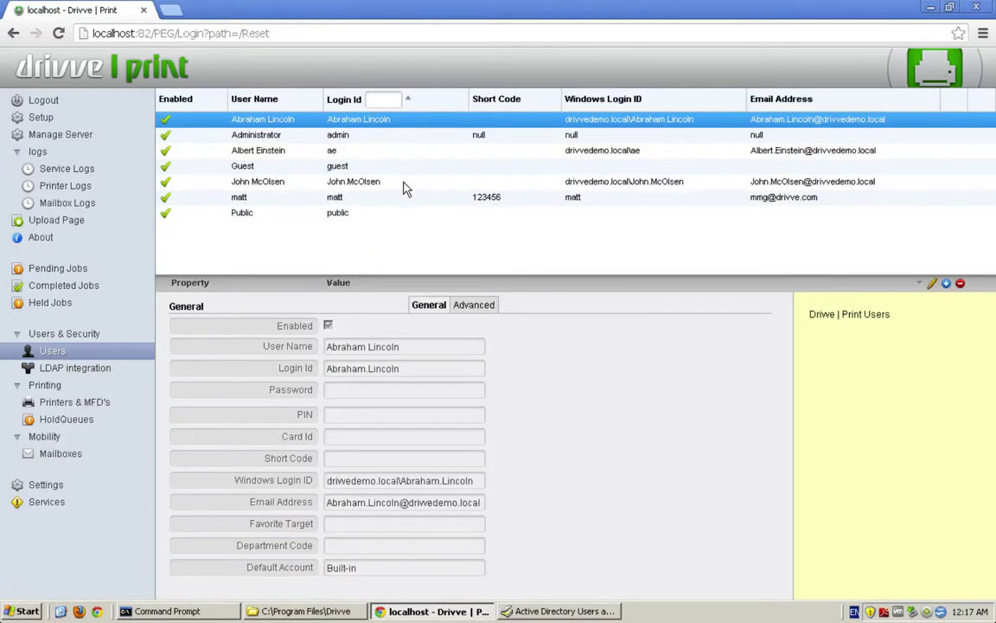
click(378, 101)
text(matt)
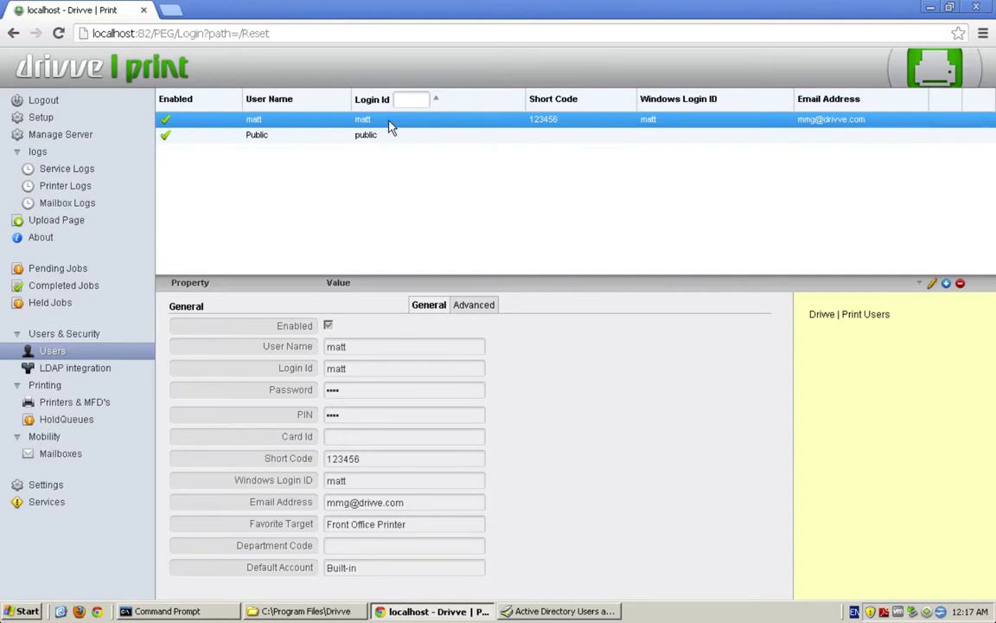
click(323, 102)
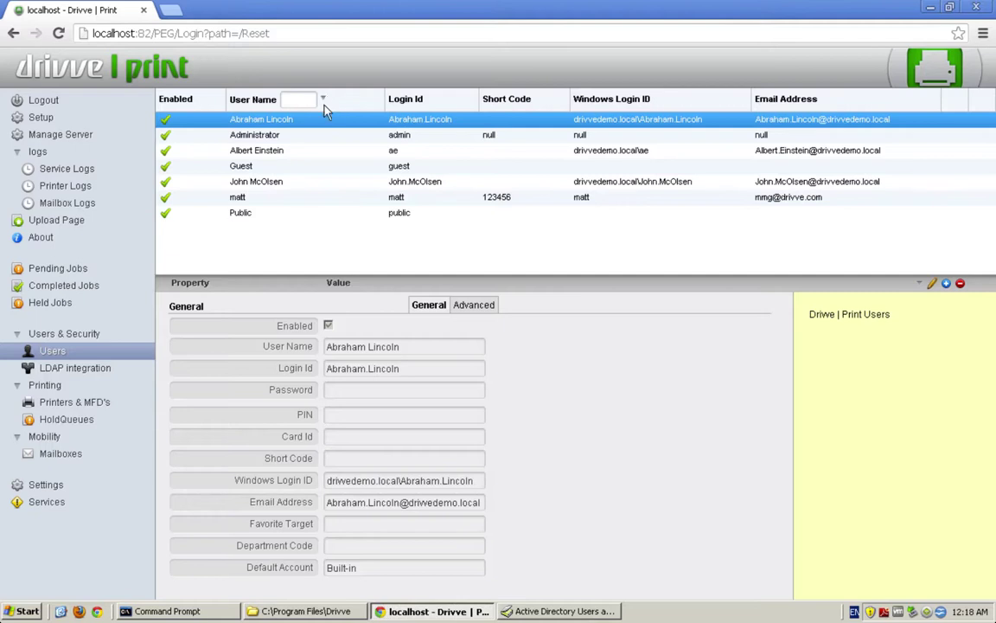
Edit the Guest user, untick and re-tick Enabled, and confirm the update.
click(282, 166)
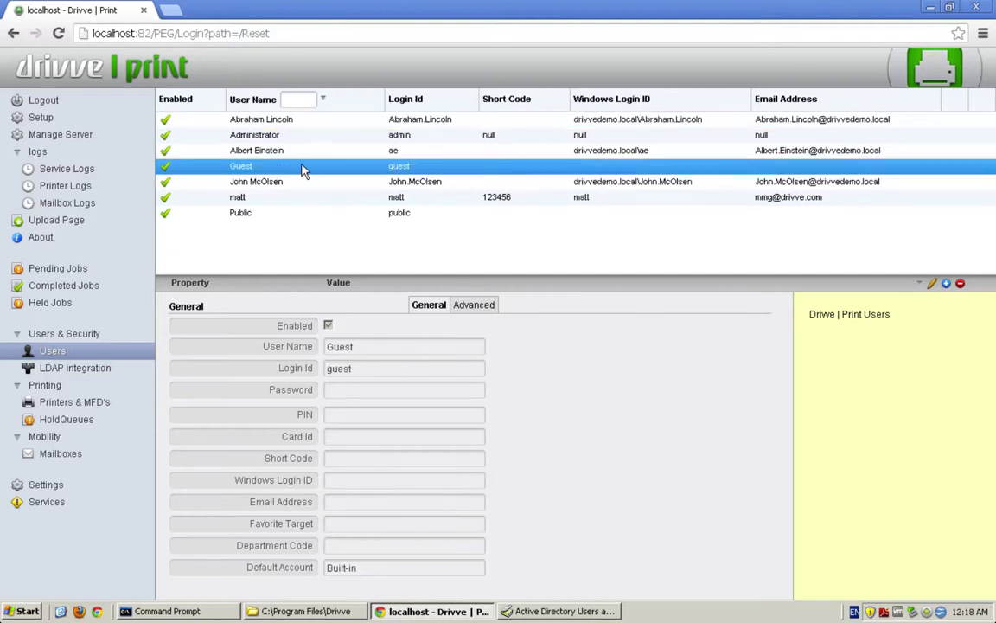
click(363, 345)
click(328, 325)
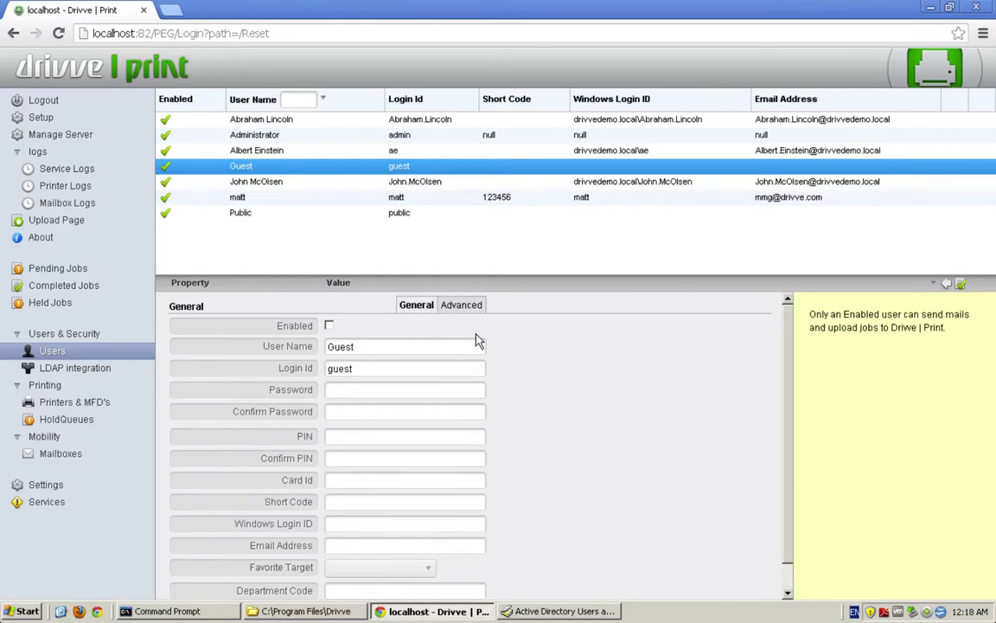
click(329, 326)
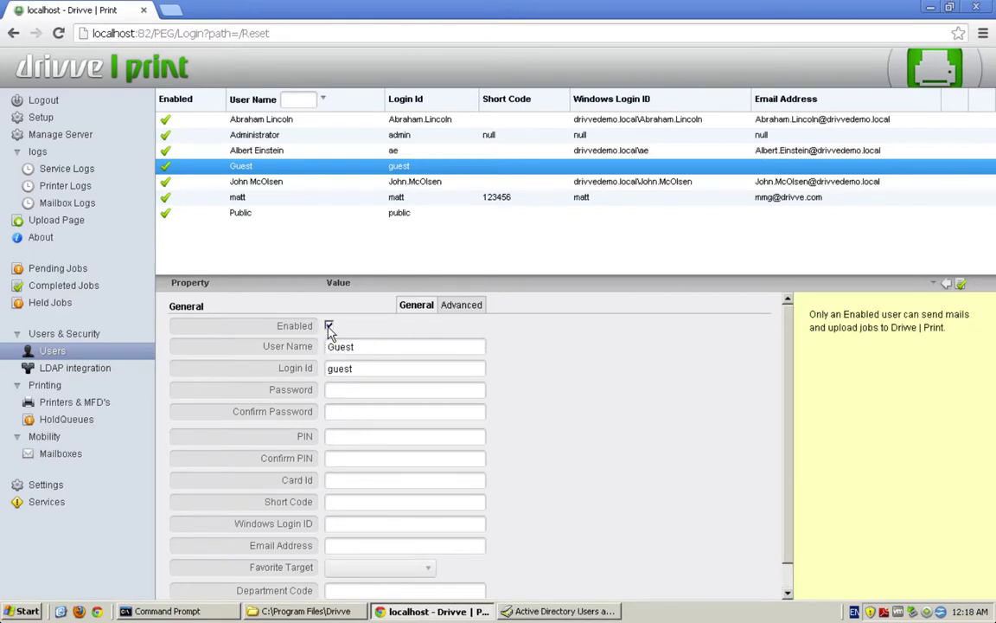
click(961, 284)
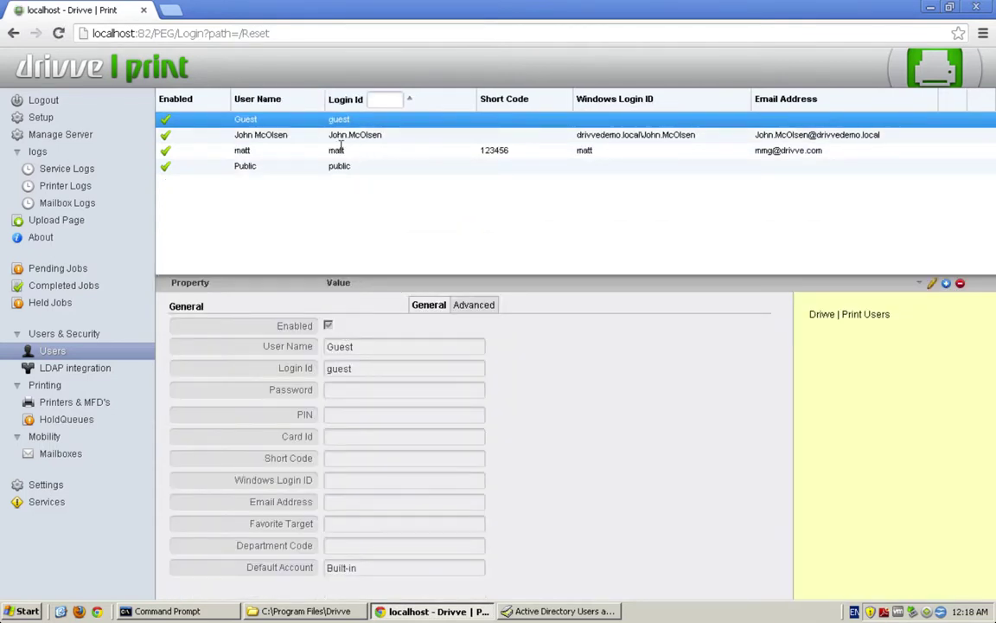
mouse_move(350, 353)
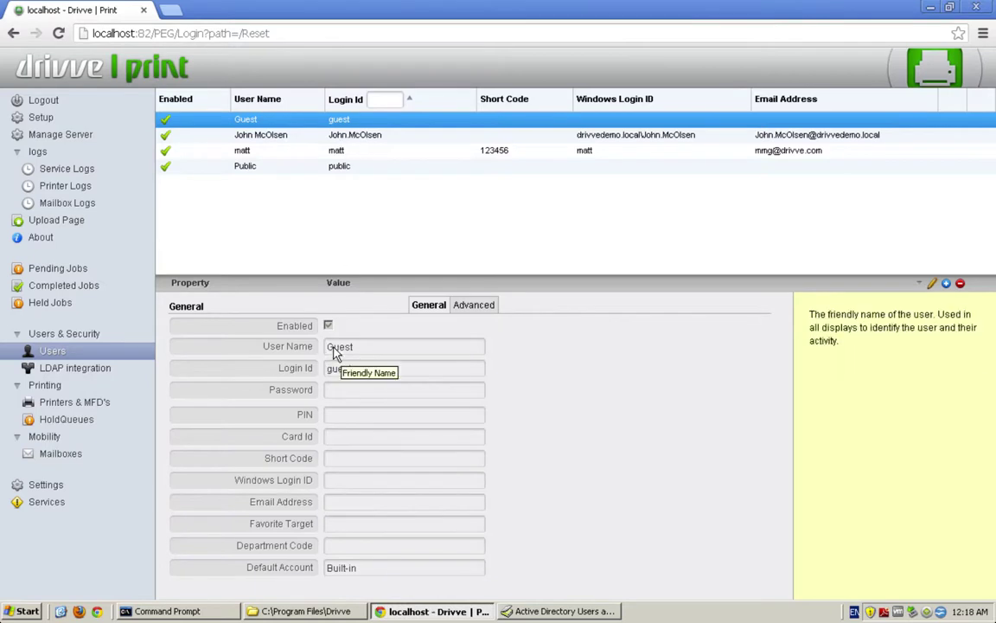